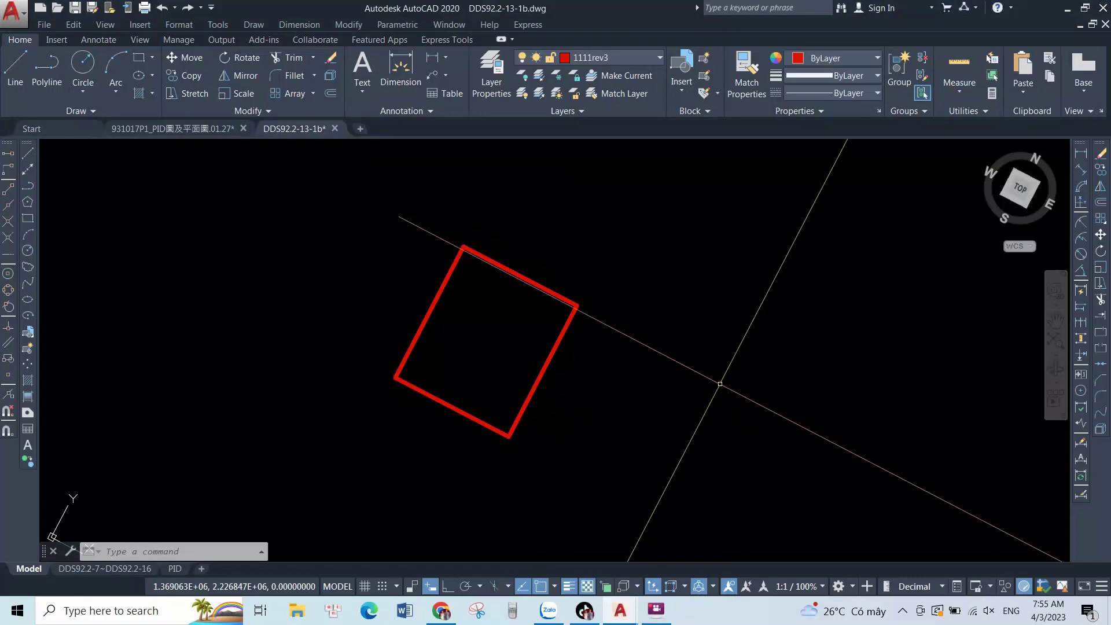
# - Zoom and pan the view toward the red square
pyautogui.scroll(-4, 507, 314)
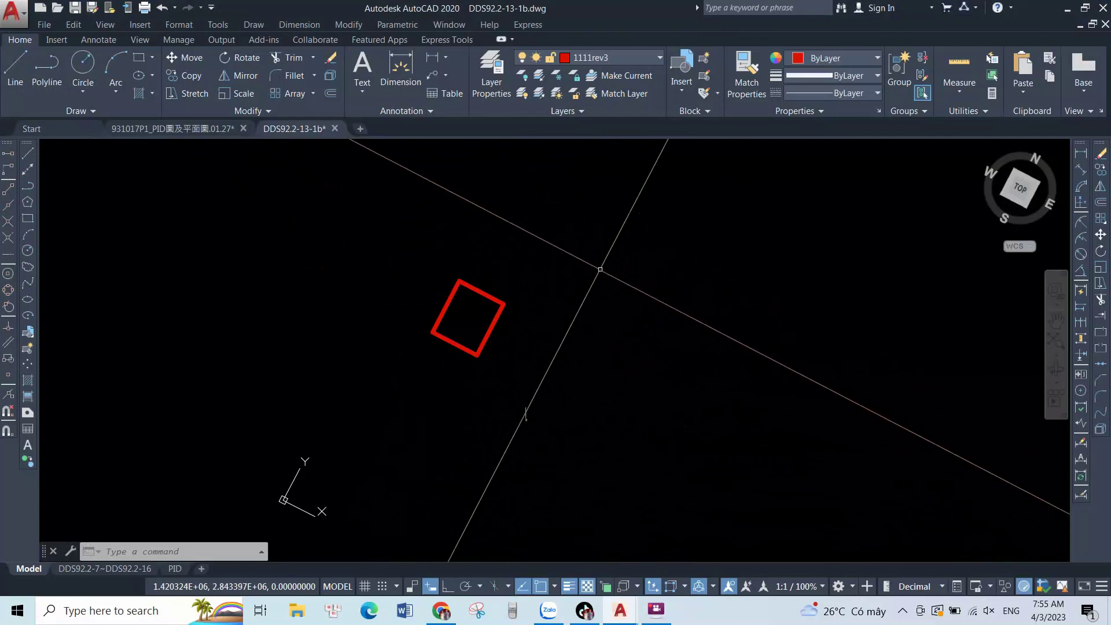
pyautogui.scroll(2, 546, 277)
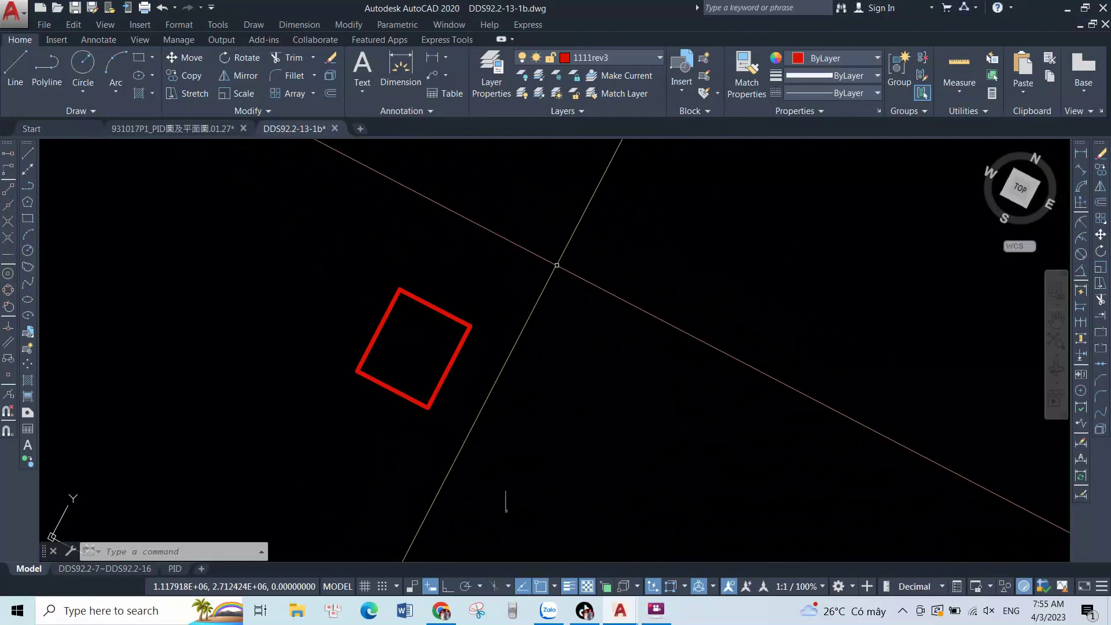
pyautogui.moveTo(546, 280)
pyautogui.mouseDown(button='middle')
pyautogui.moveTo(442, 293)
pyautogui.moveTo(322, 388)
pyautogui.mouseUp(button='middle')
pyautogui.scroll(-2, 387, 378)
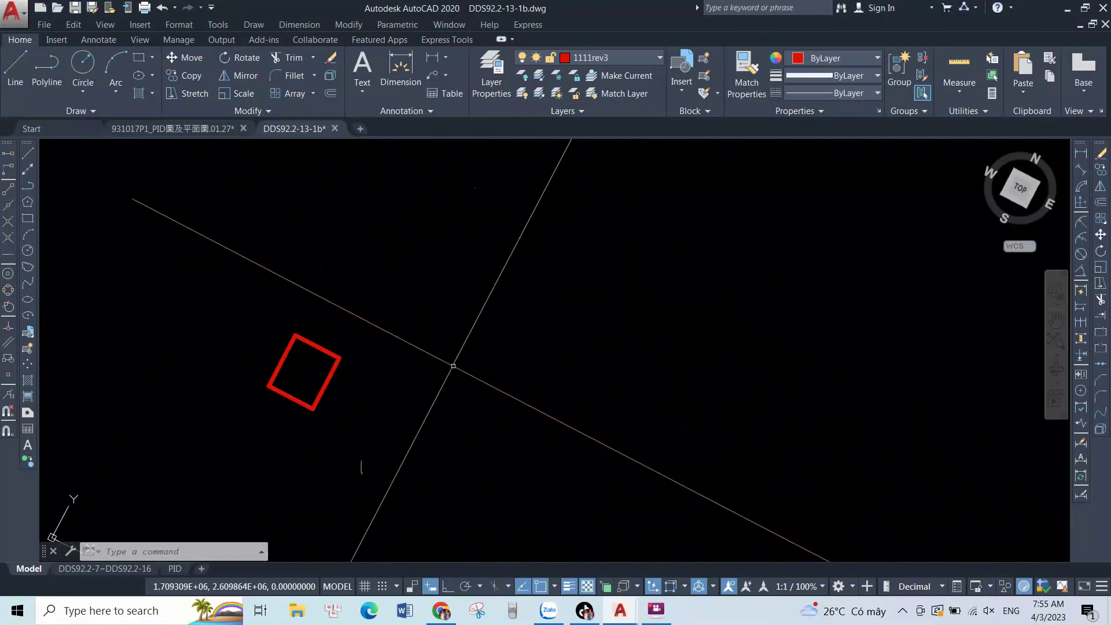
pyautogui.scroll(-2, 523, 361)
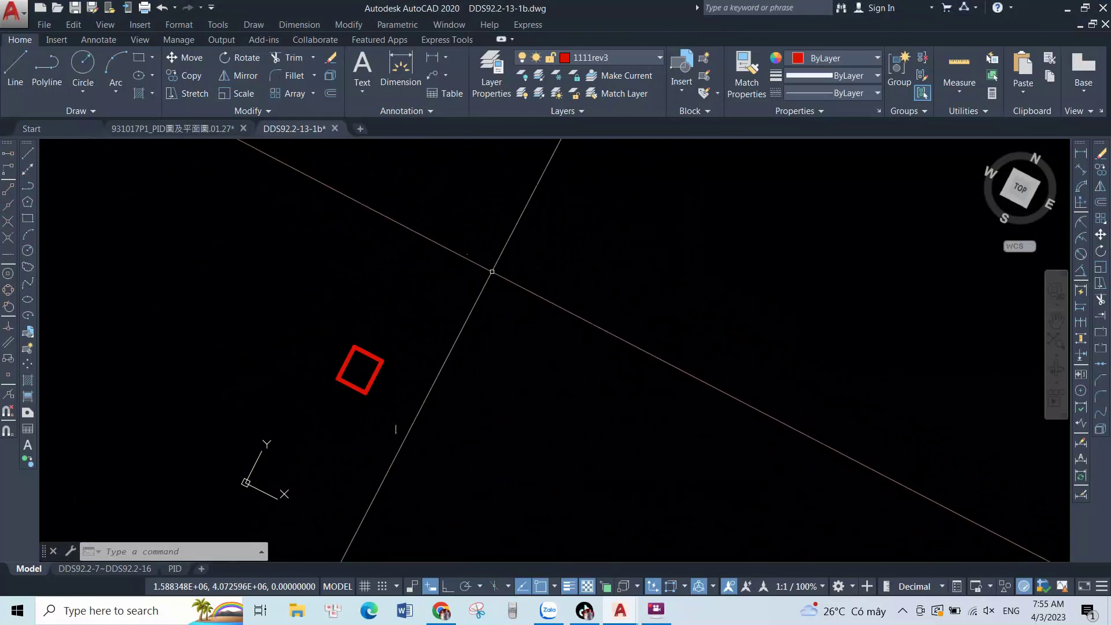
pyautogui.scroll(-2, 492, 343)
pyautogui.write('UCS')
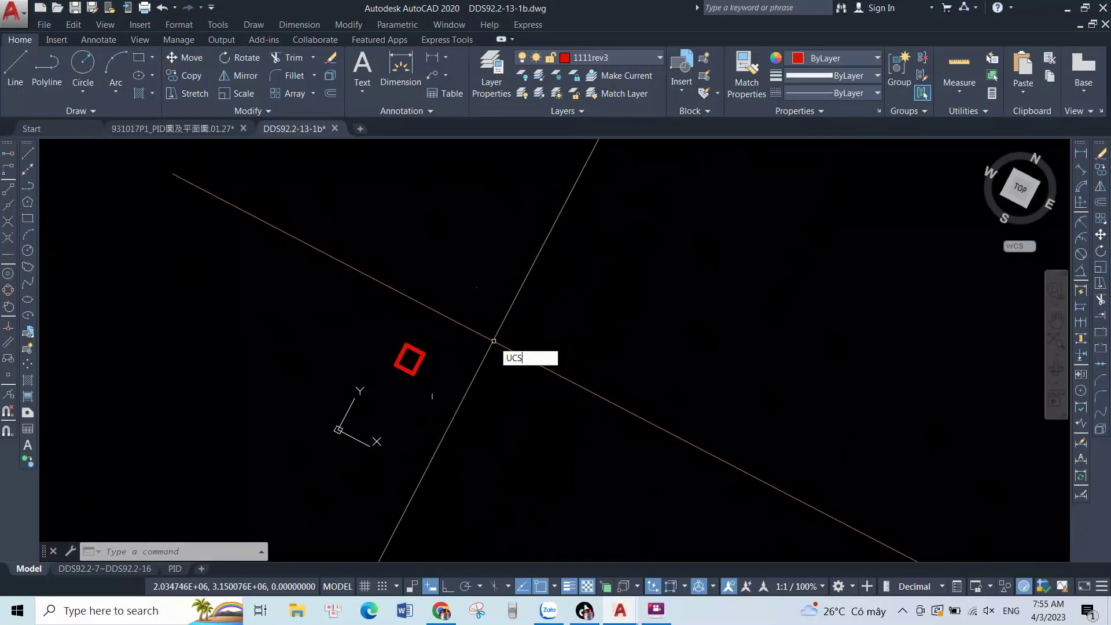
# - Create a new UCS at a picked origin with its X-axis locked at 0° using Ortho
pyautogui.press('Return')
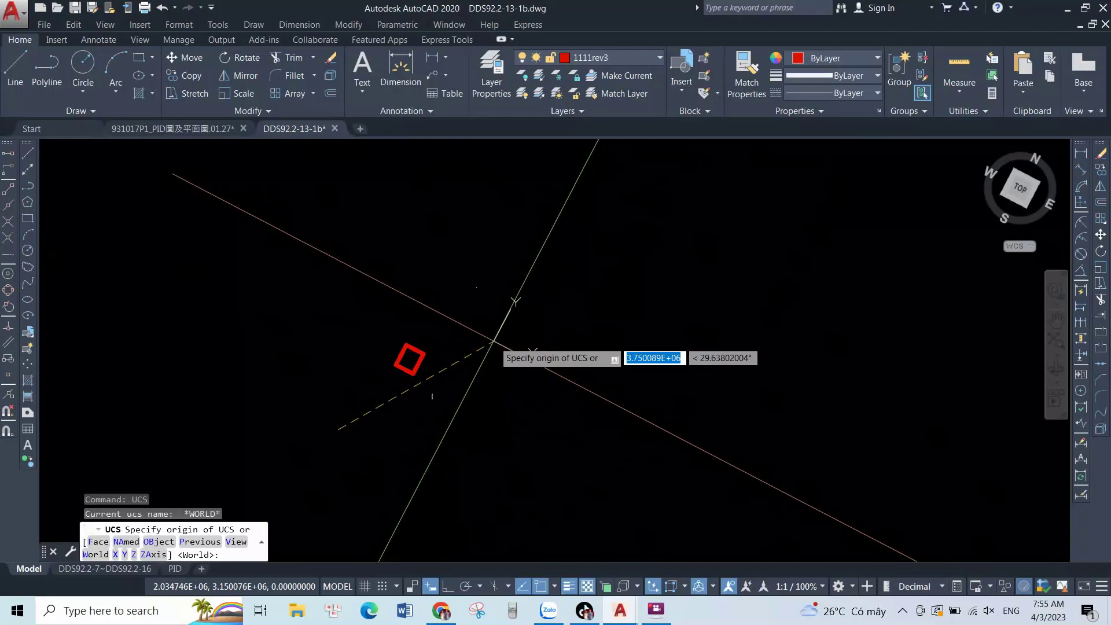
pyautogui.moveTo(503, 327); pyautogui.dragTo(547, 302, button='middle')
pyautogui.moveTo(572, 392); pyautogui.dragTo(528, 369, button='middle')
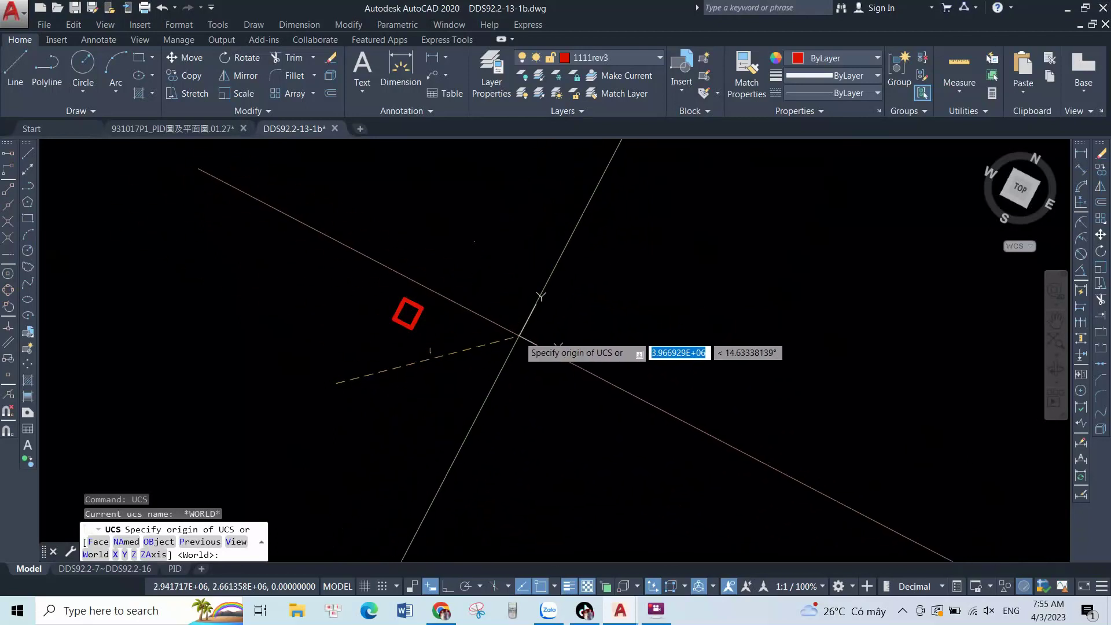
pyautogui.click(519, 336)
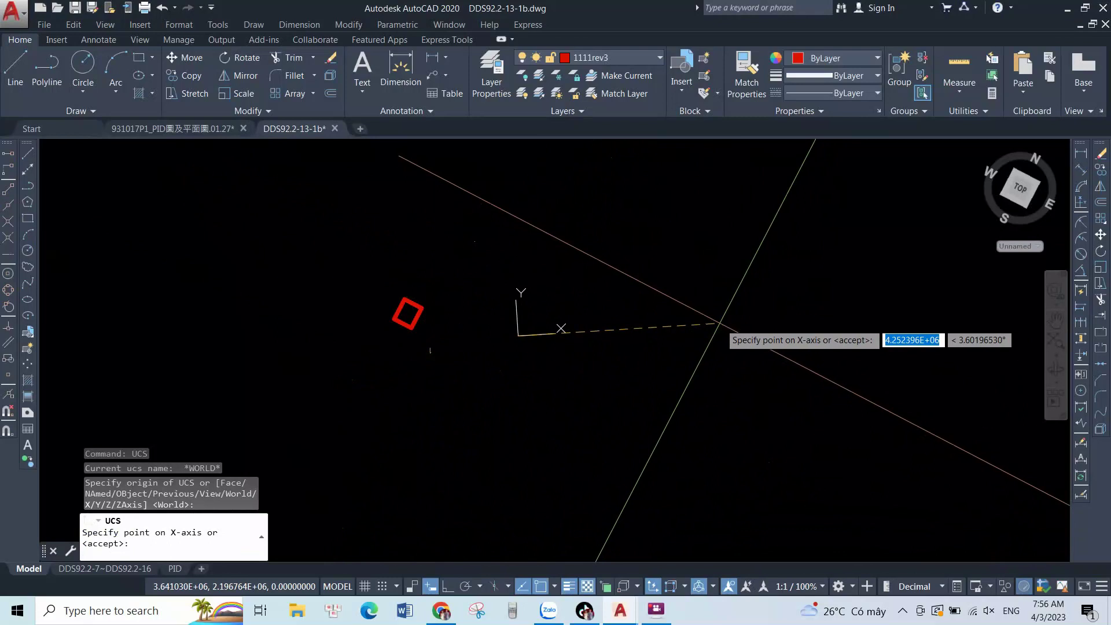
pyautogui.press('F8')
pyautogui.write('<0')
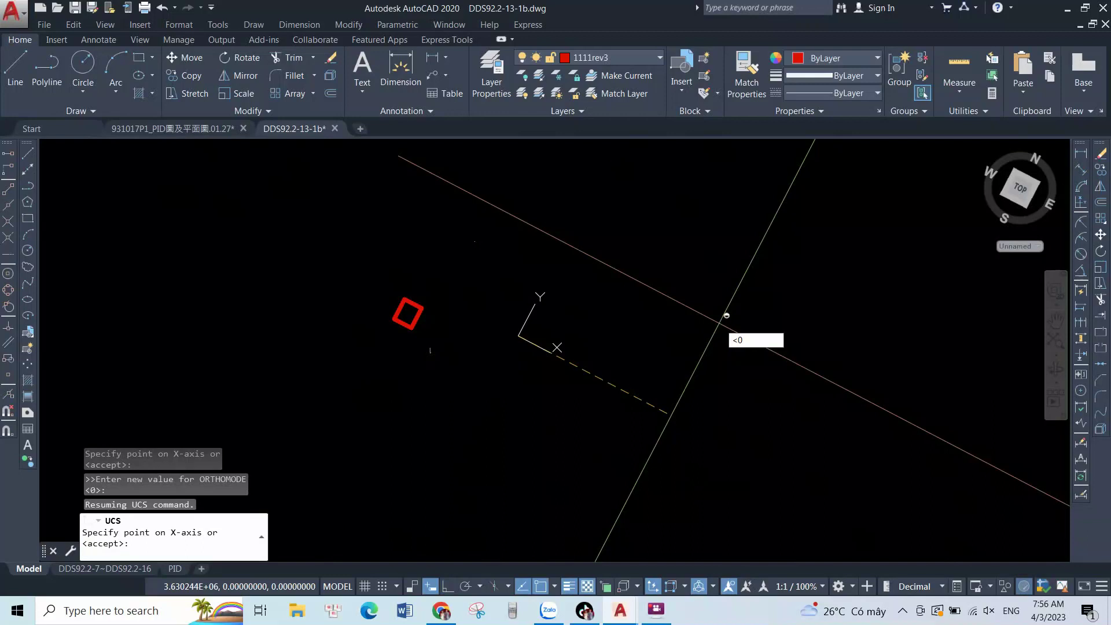
pyautogui.press('Return')
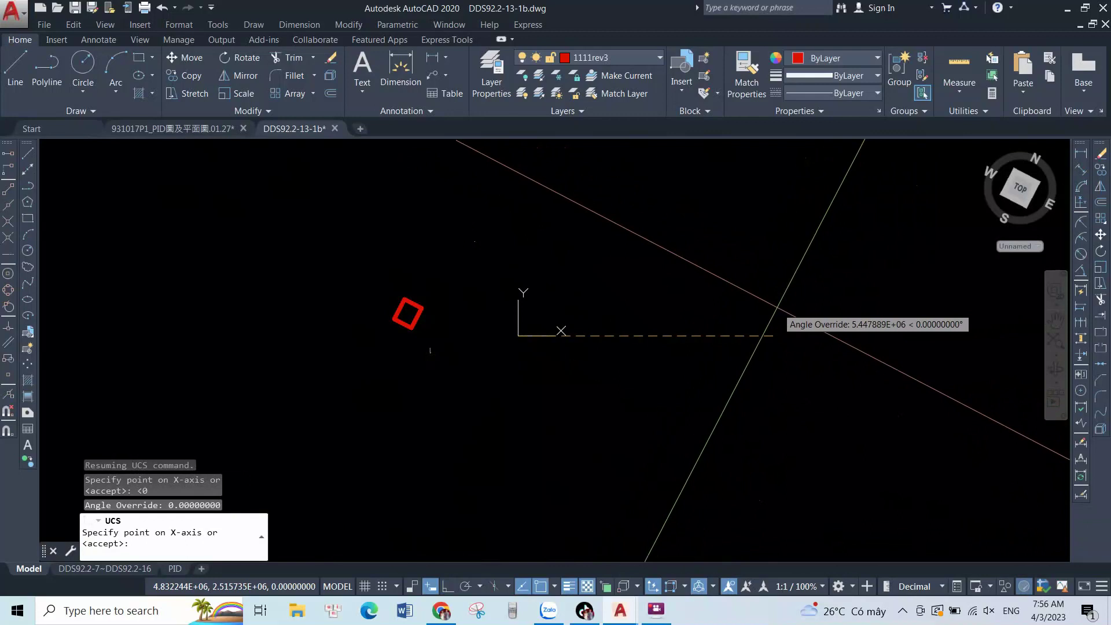
pyautogui.click(793, 311)
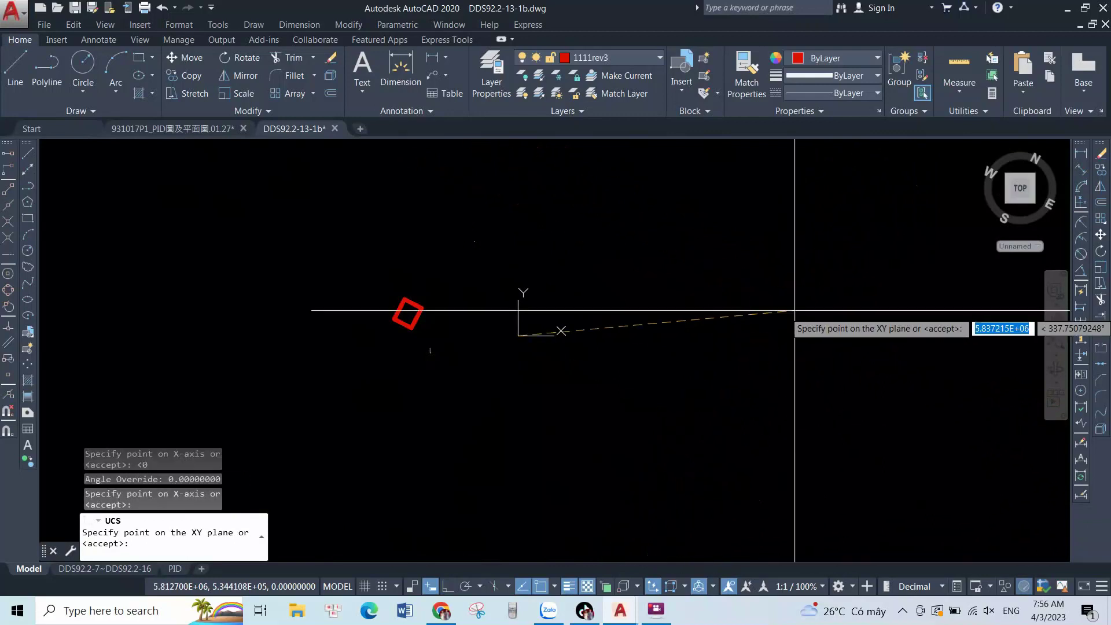
pyautogui.click(780, 229)
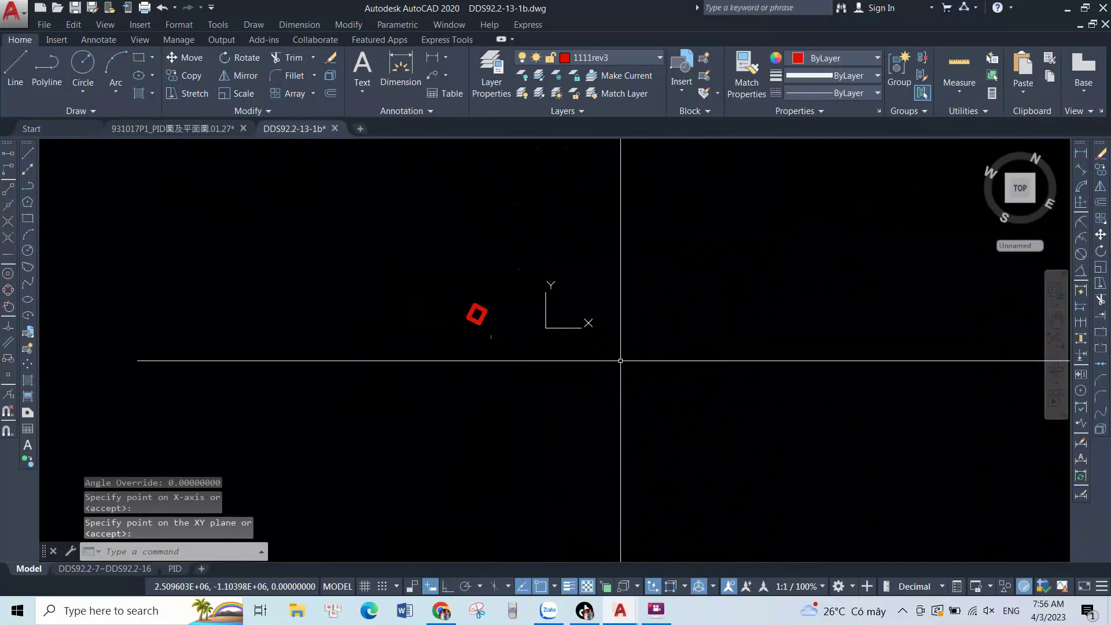
# - Switch to the PLAN view of the current UCS and zoom out
pyautogui.write('PLAN')
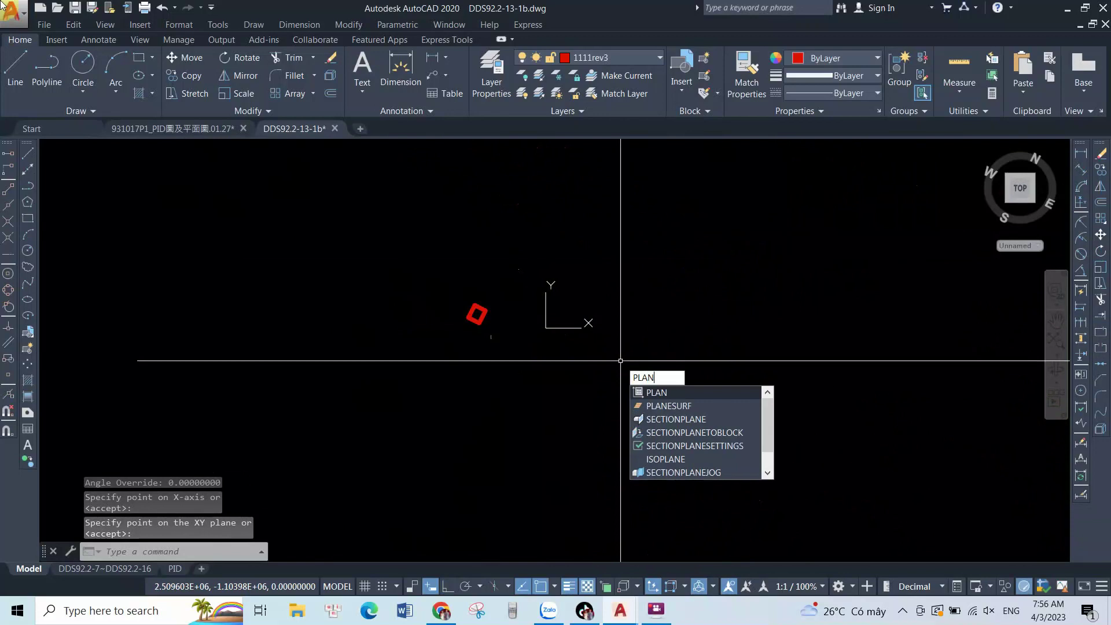
pyautogui.press('Return')
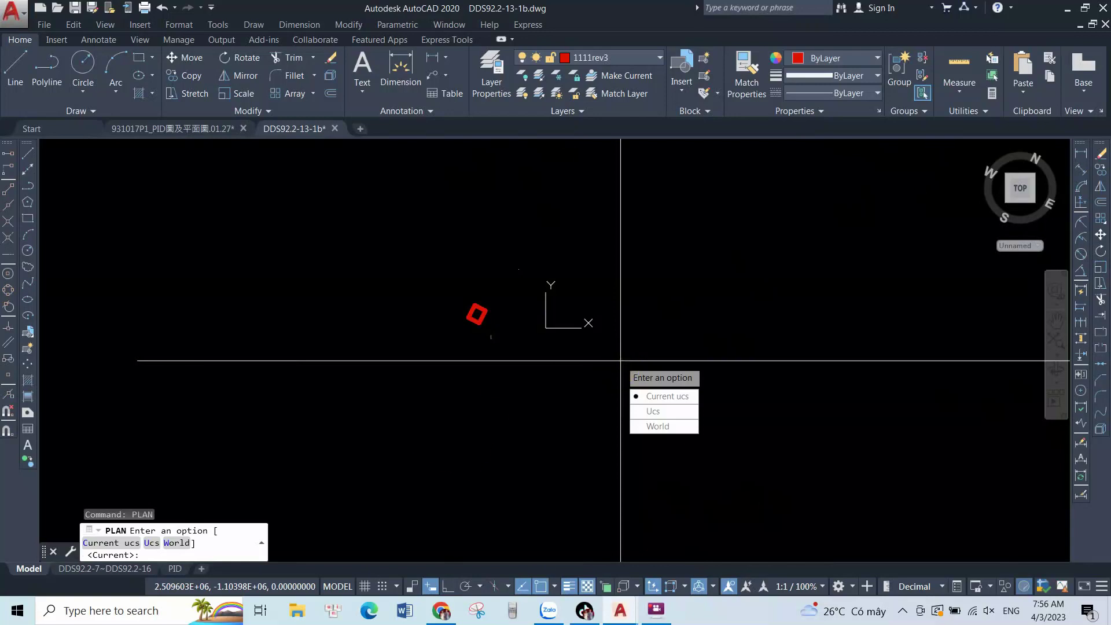
pyautogui.press('Return')
pyautogui.scroll(-1, 590, 331)
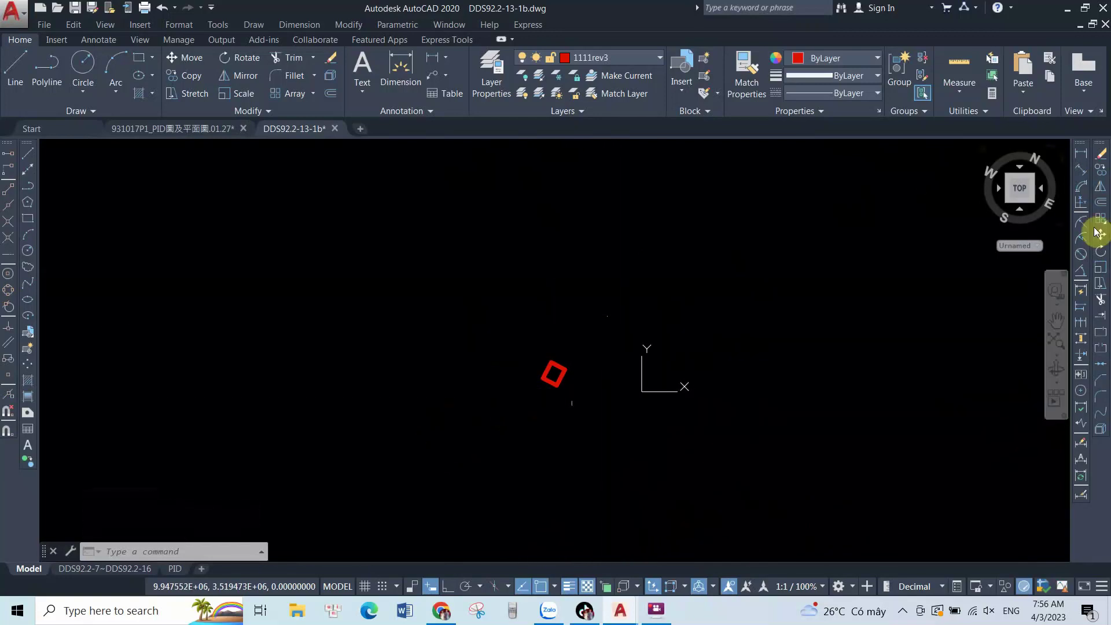
pyautogui.write('REC')
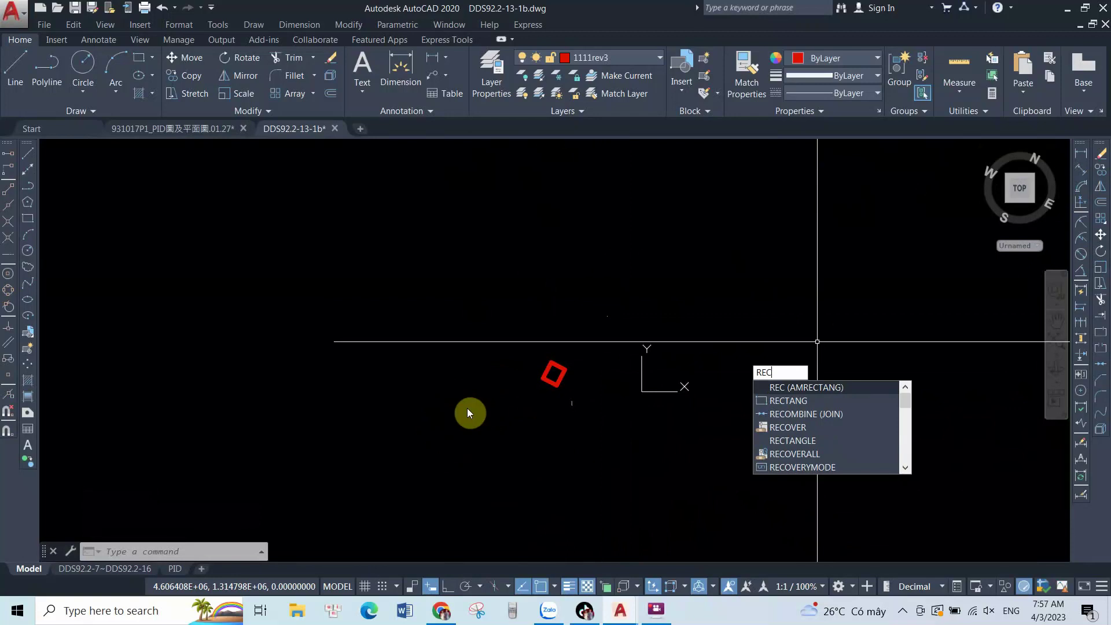
pyautogui.click(788, 401)
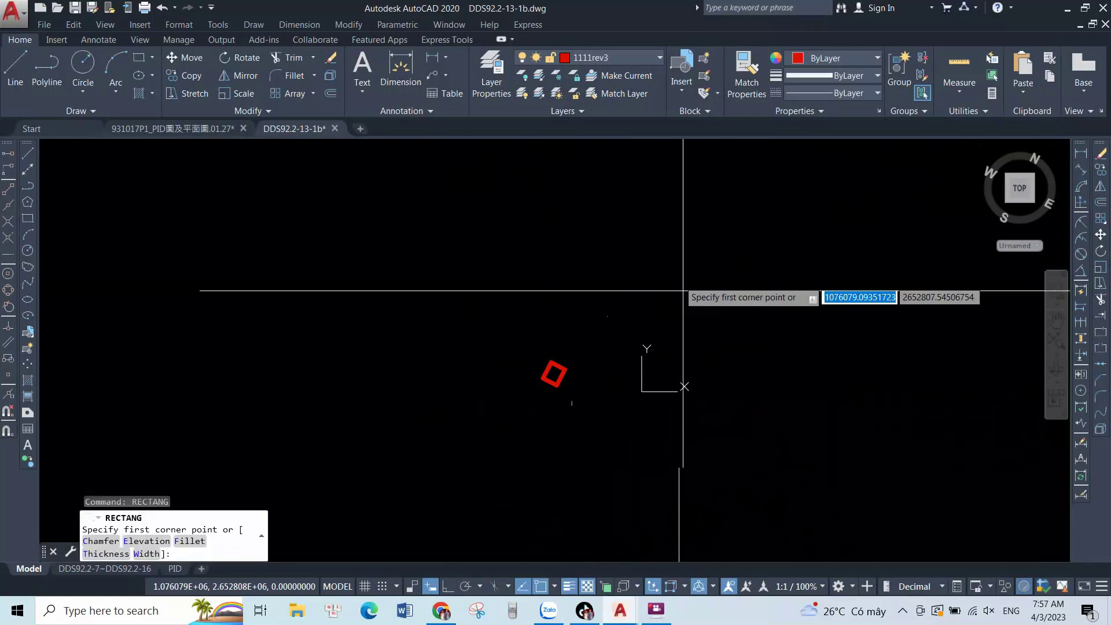
pyautogui.click(672, 263)
pyautogui.click(799, 425)
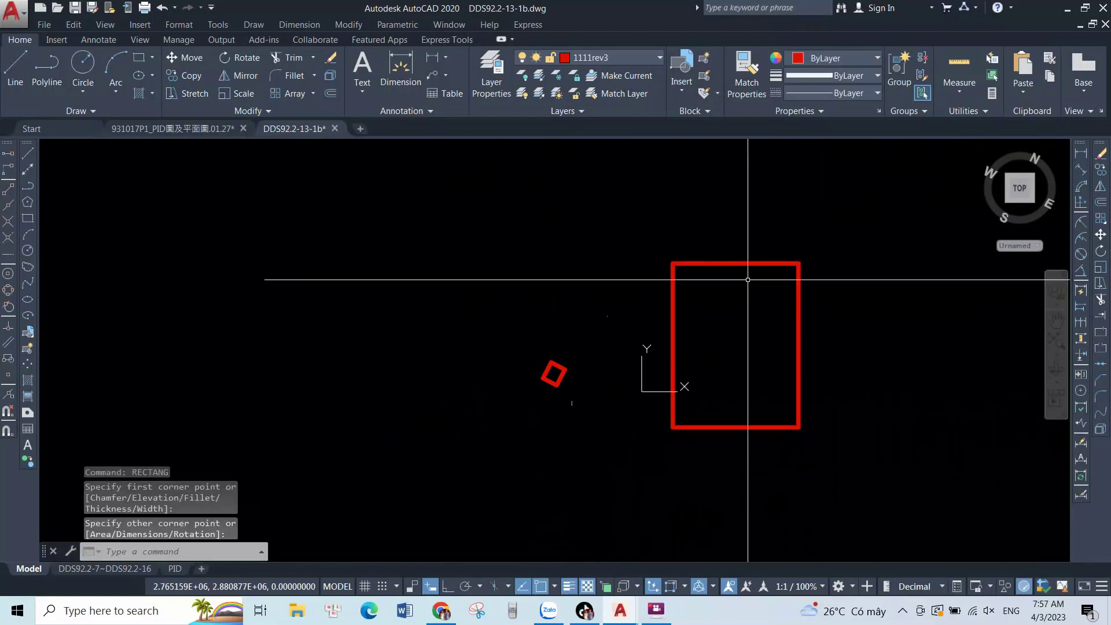
pyautogui.write('l')
pyautogui.press('Return')
pyautogui.click(736, 265)
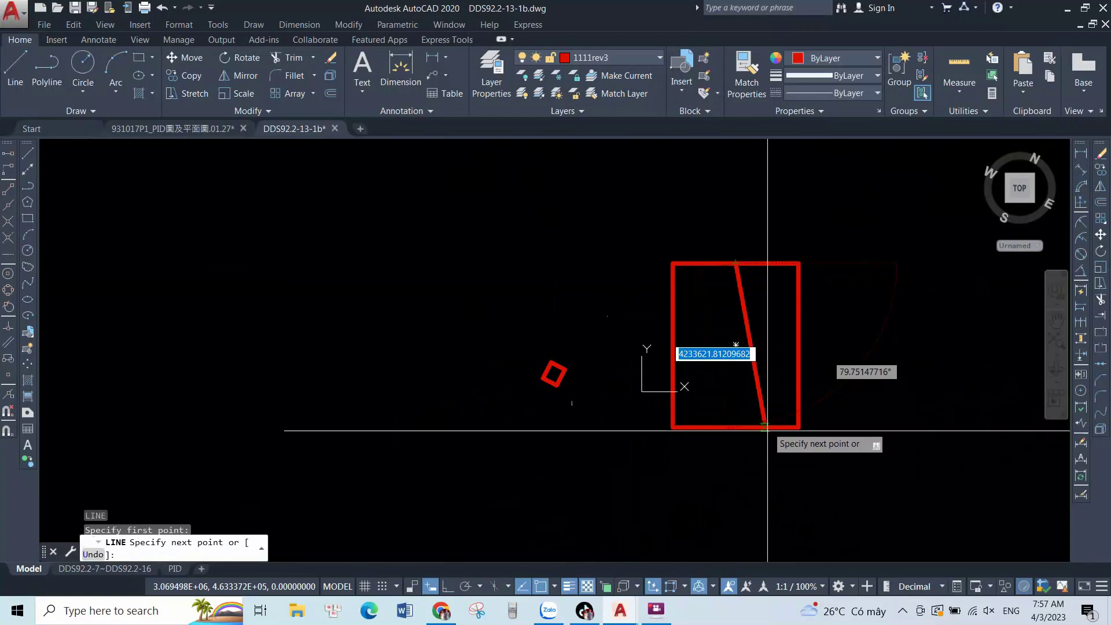
pyautogui.click(736, 425)
pyautogui.press('Return')
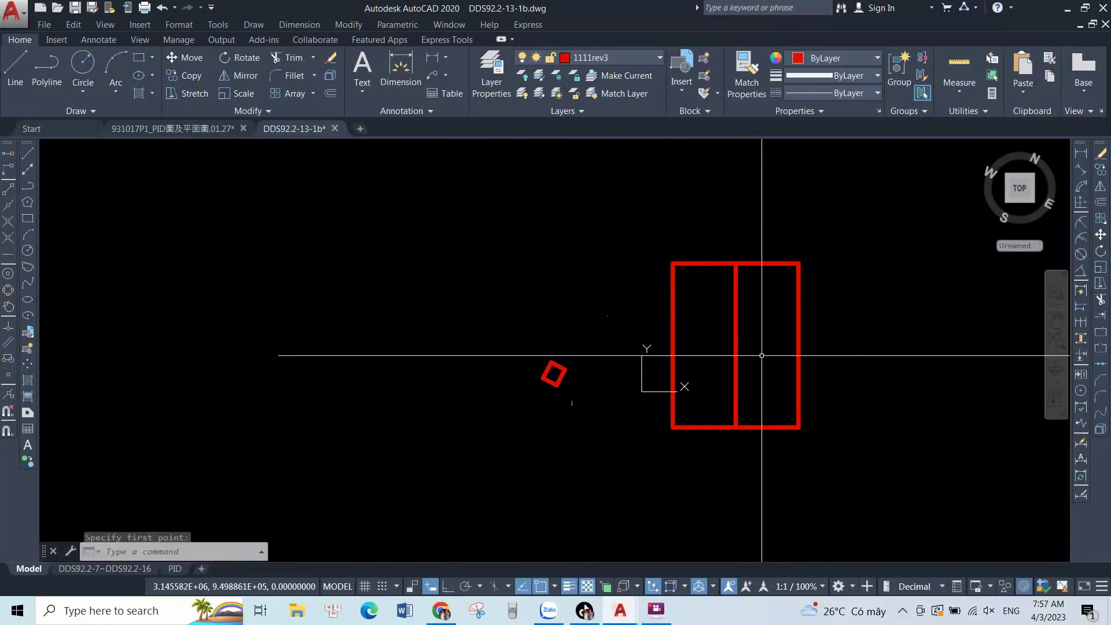
pyautogui.write('u')
pyautogui.press('Return')
# - Undo the previous rectangle and redraw a rectangle from two corner points
pyautogui.press('Return')
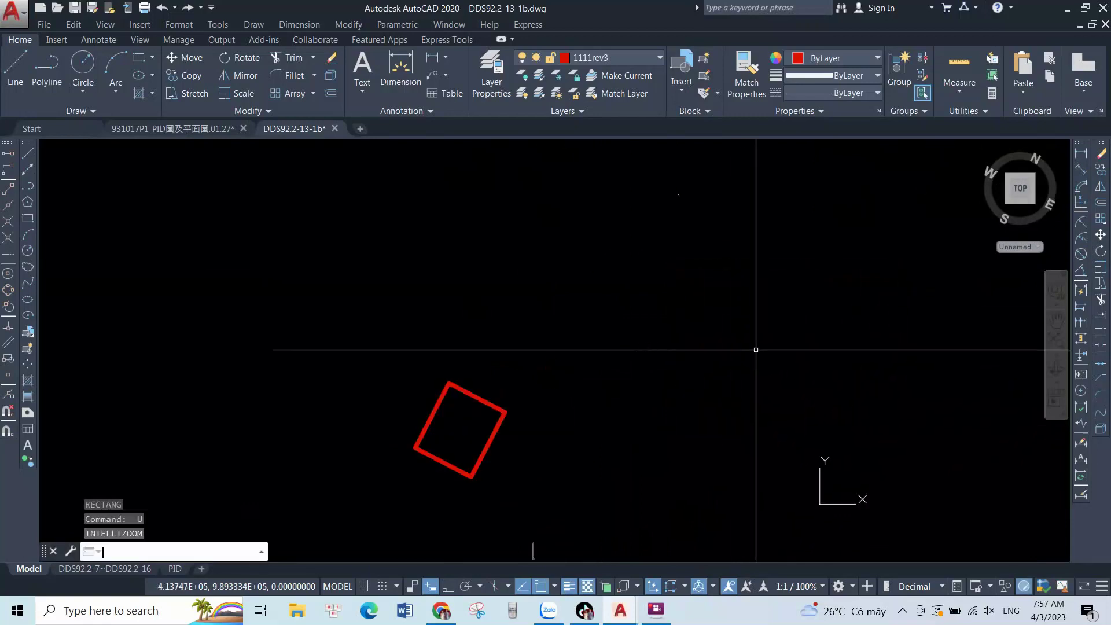
pyautogui.press('Return')
pyautogui.press('Return')
pyautogui.press('Return')
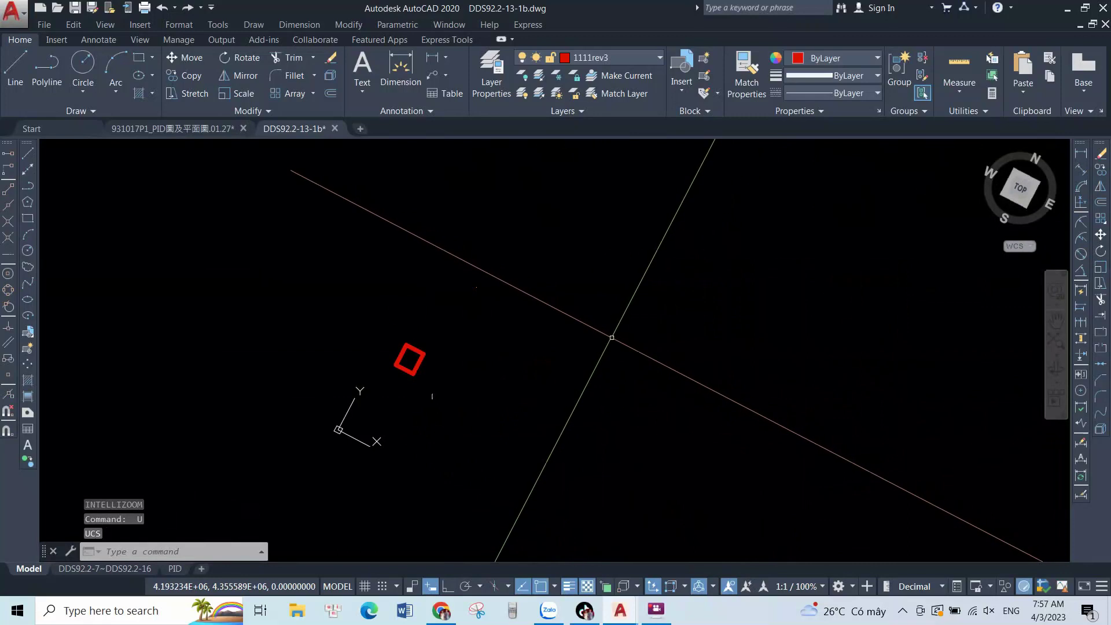
pyautogui.write('REC')
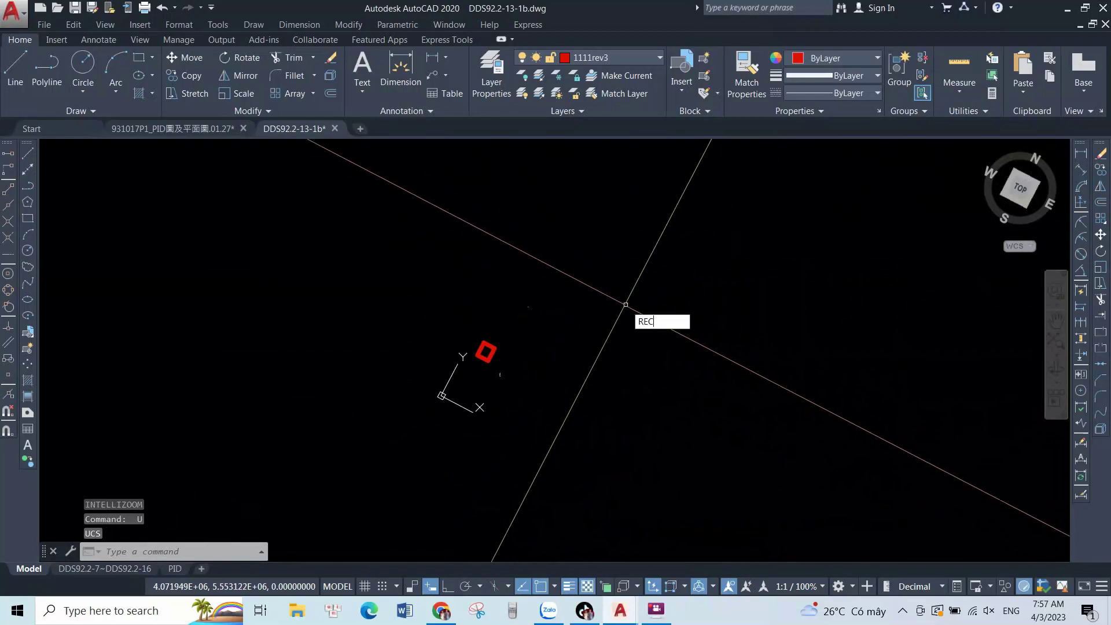
pyautogui.press('Return')
pyautogui.click(608, 257)
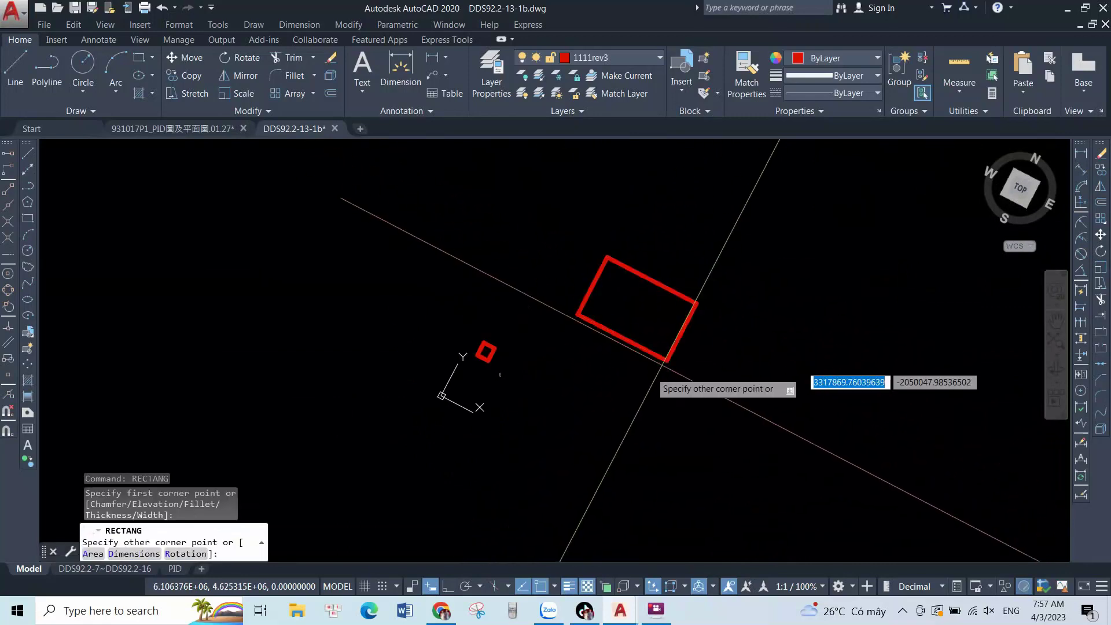
pyautogui.click(587, 516)
pyautogui.scroll(-2, 636, 313)
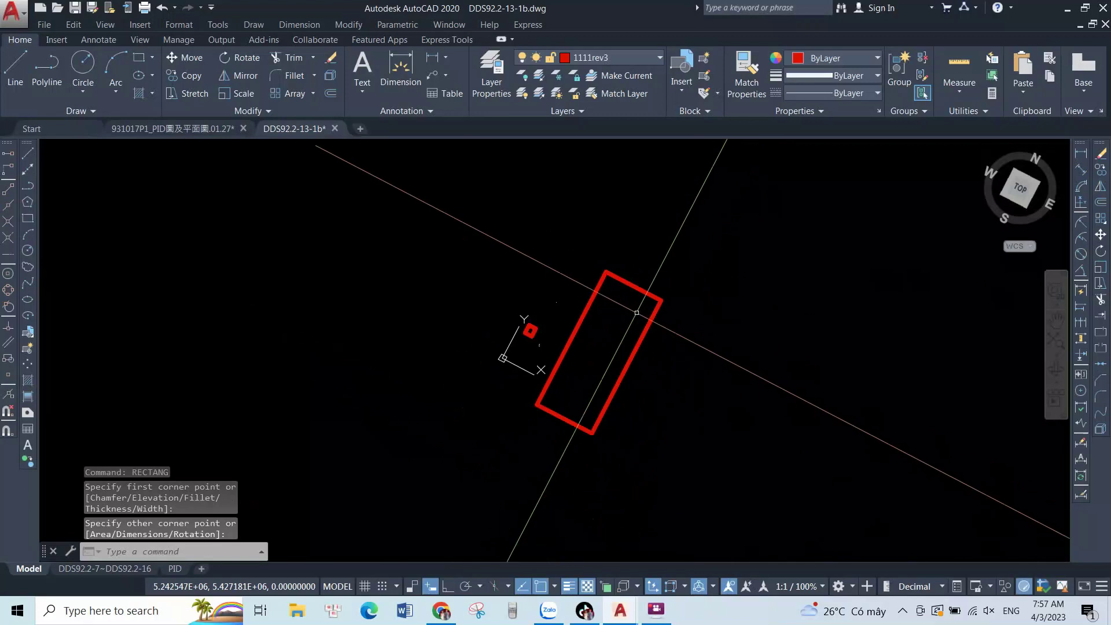
pyautogui.write('L')
# - Draw a straight Ortho line parallel to the rectangle's long side
pyautogui.press('Return')
pyautogui.click(774, 257)
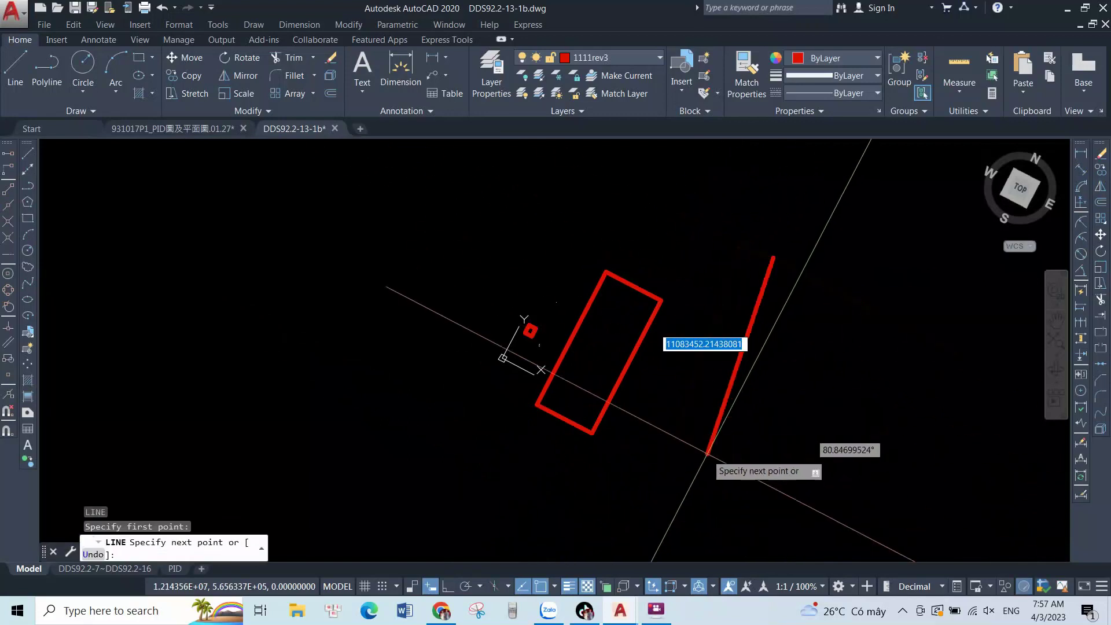
pyautogui.press('F8')
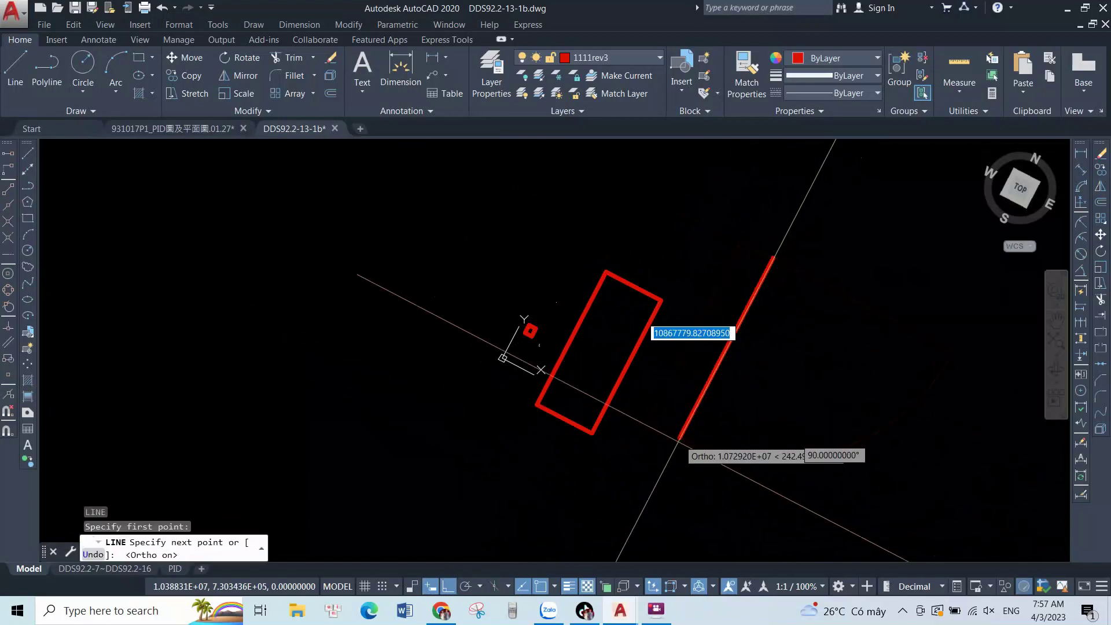
pyautogui.click(702, 435)
pyautogui.press('Return')
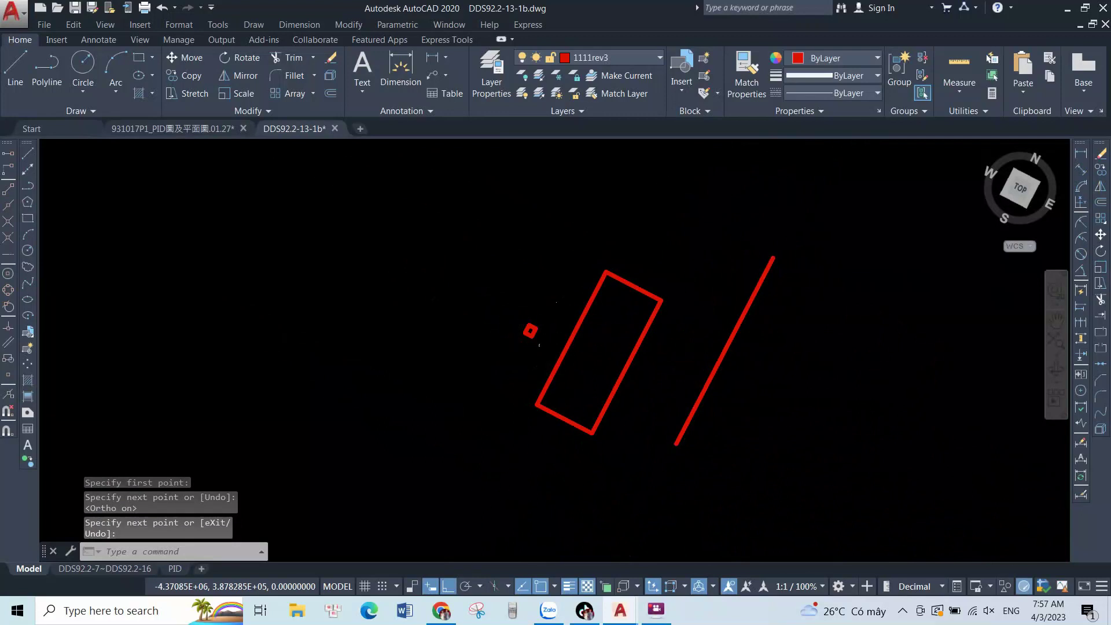
pyautogui.scroll(-2, 658, 376)
pyautogui.scroll(-1, 657, 376)
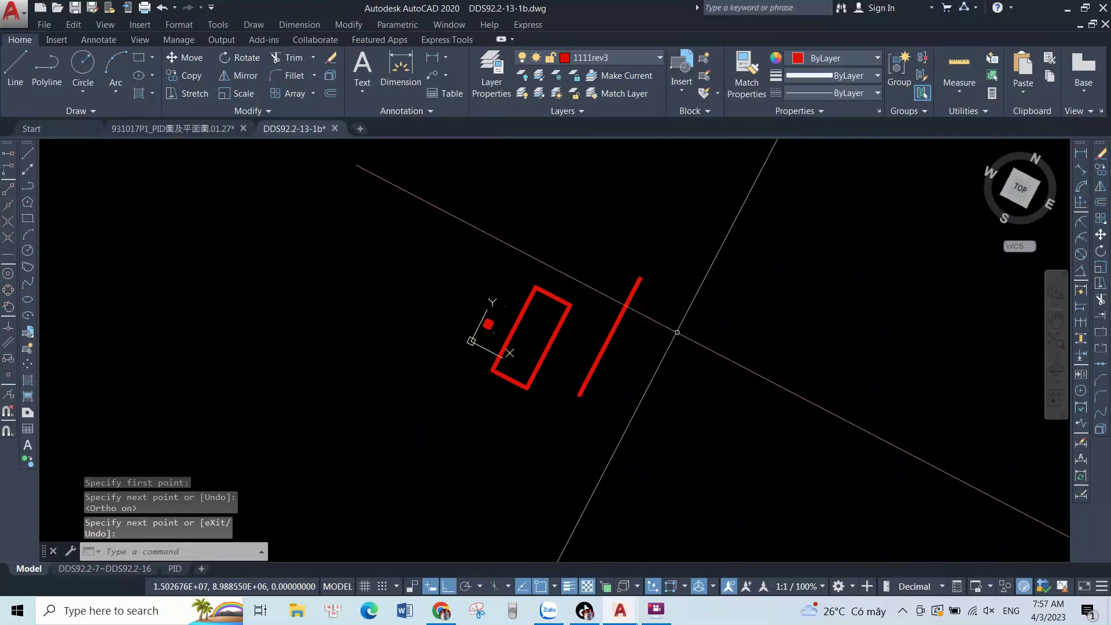
pyautogui.scroll(2, 680, 337)
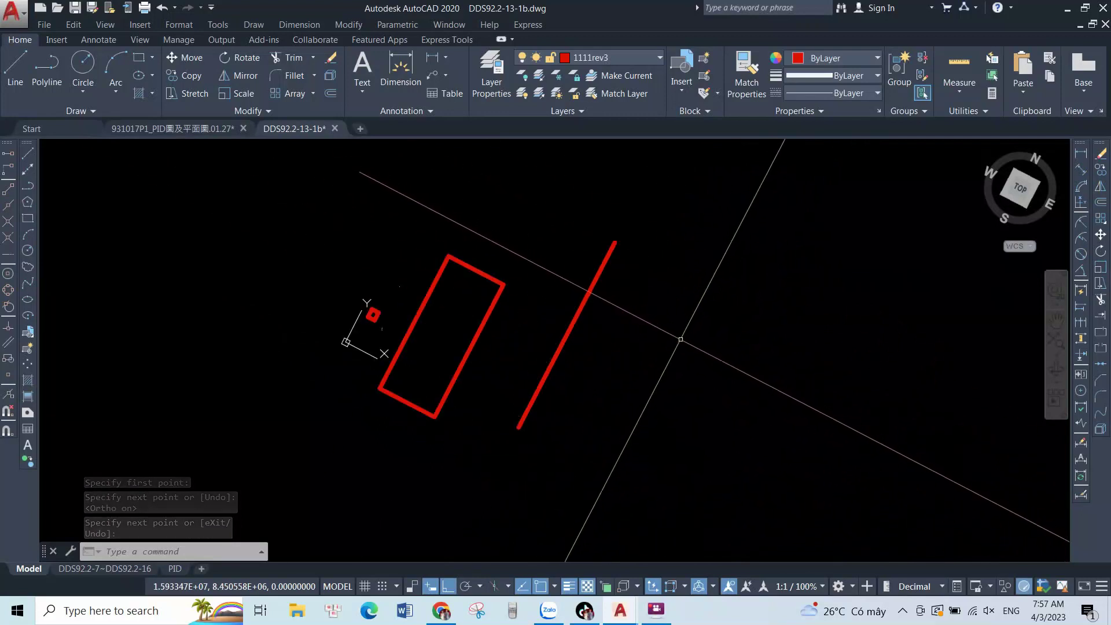
pyautogui.write('UC')
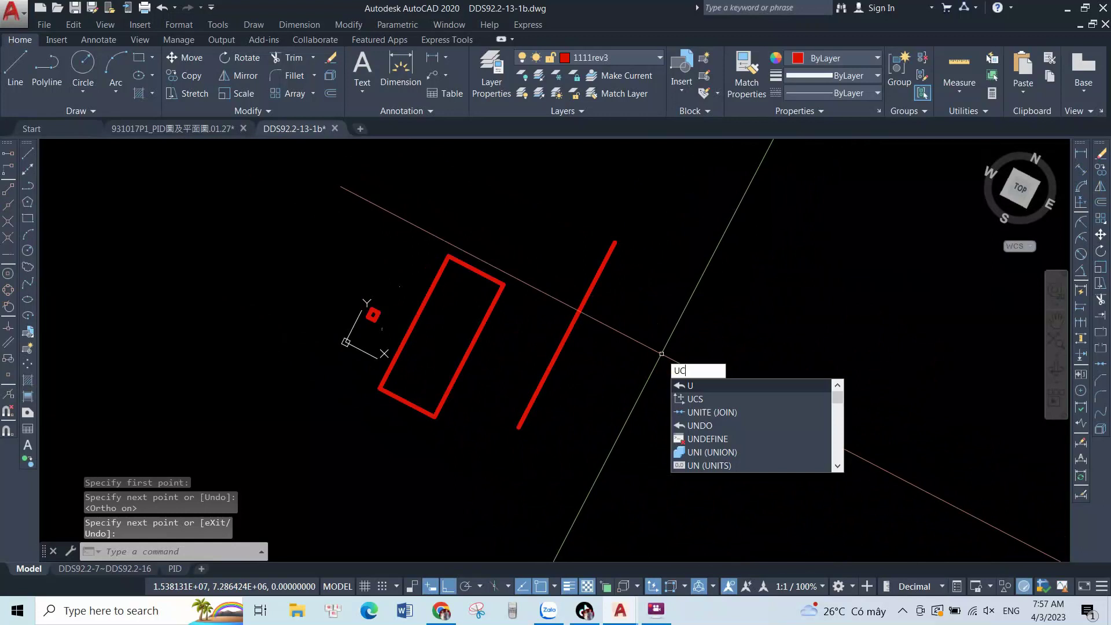
pyautogui.write('S')
pyautogui.press('Return')
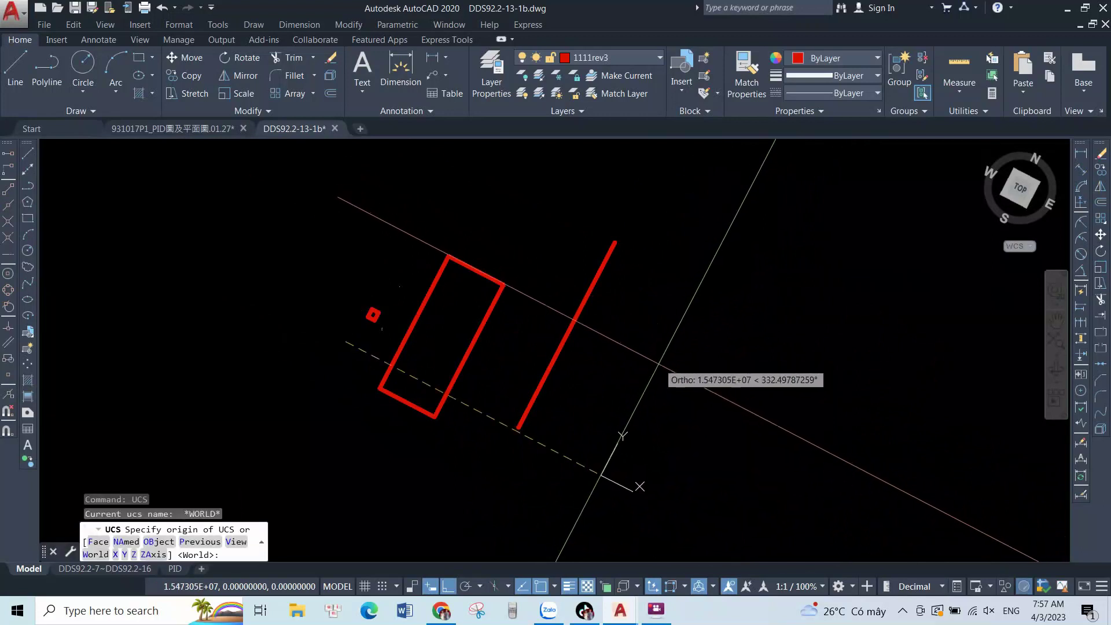
pyautogui.press('F8')
pyautogui.scroll(-2, 659, 384)
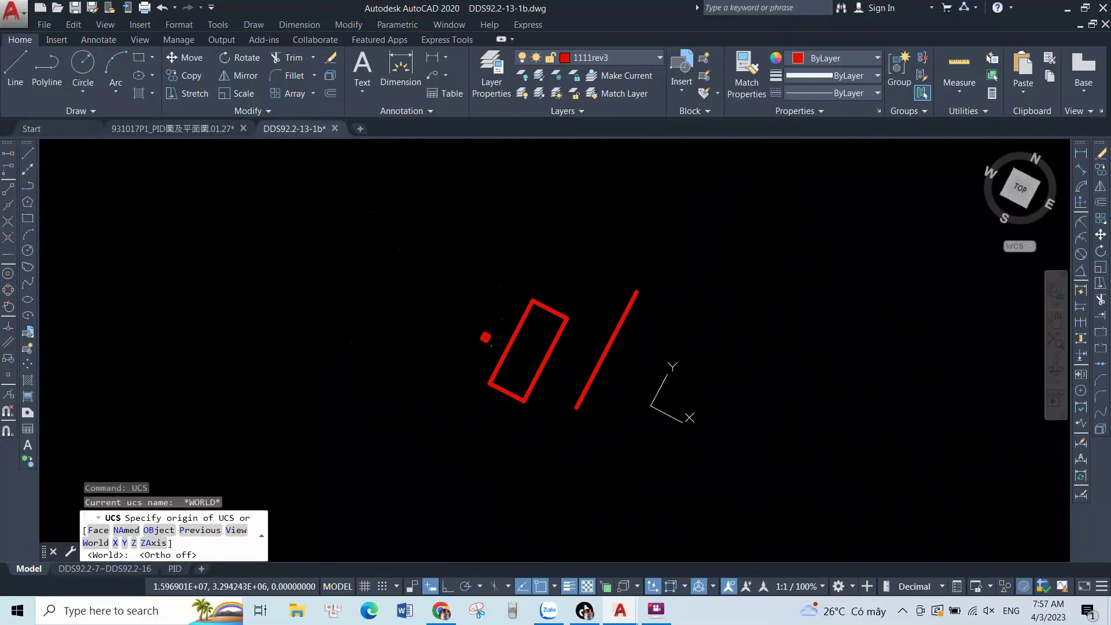
pyautogui.click(650, 405)
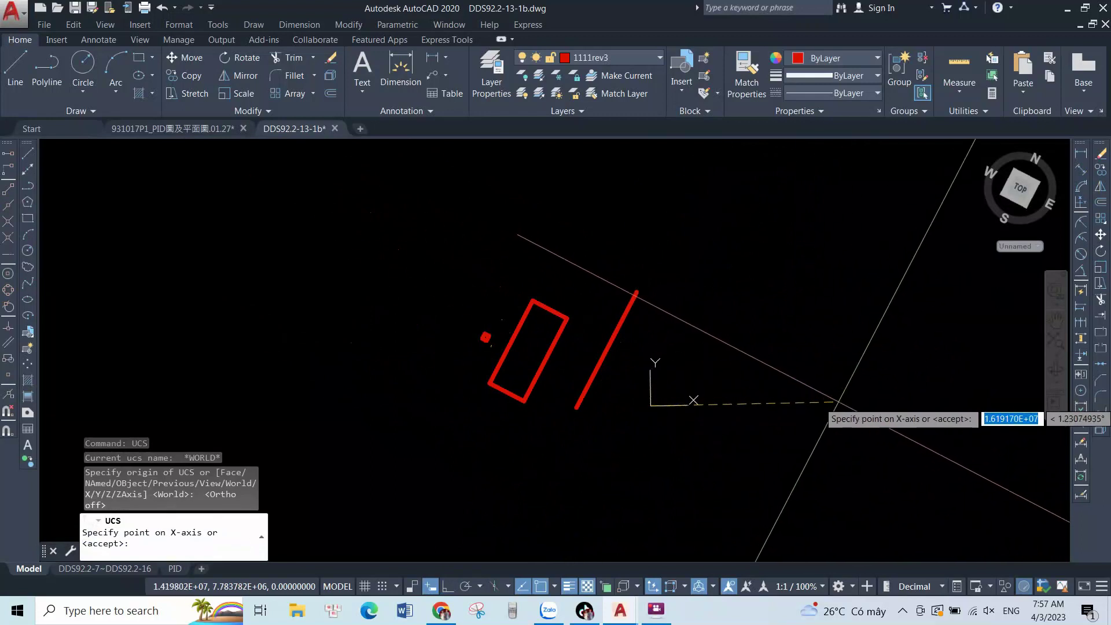
pyautogui.press('F8')
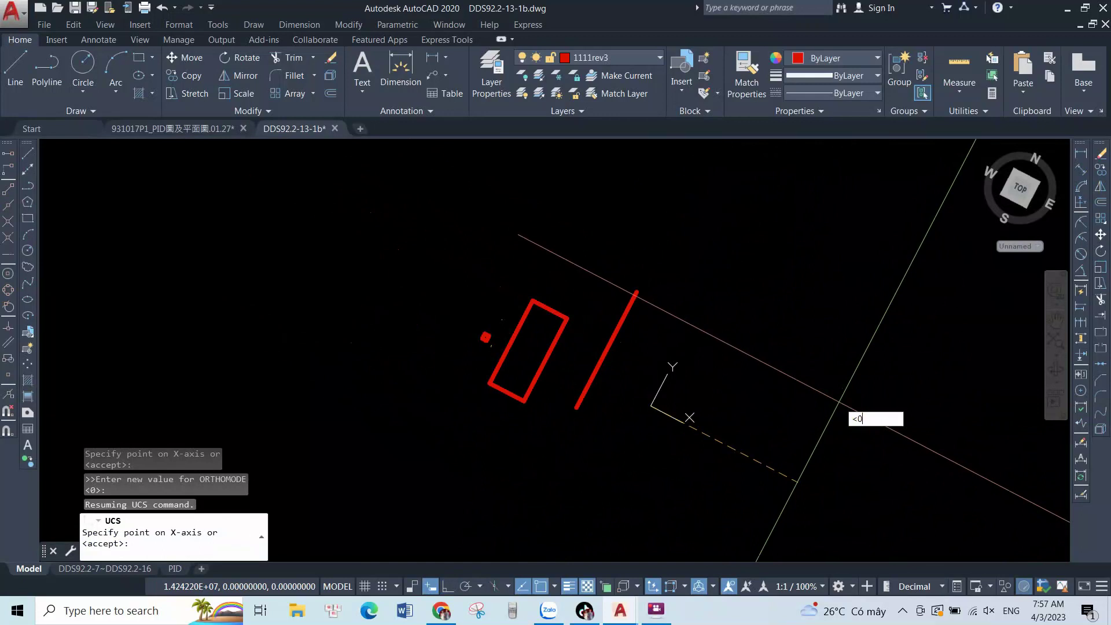
pyautogui.press('Return')
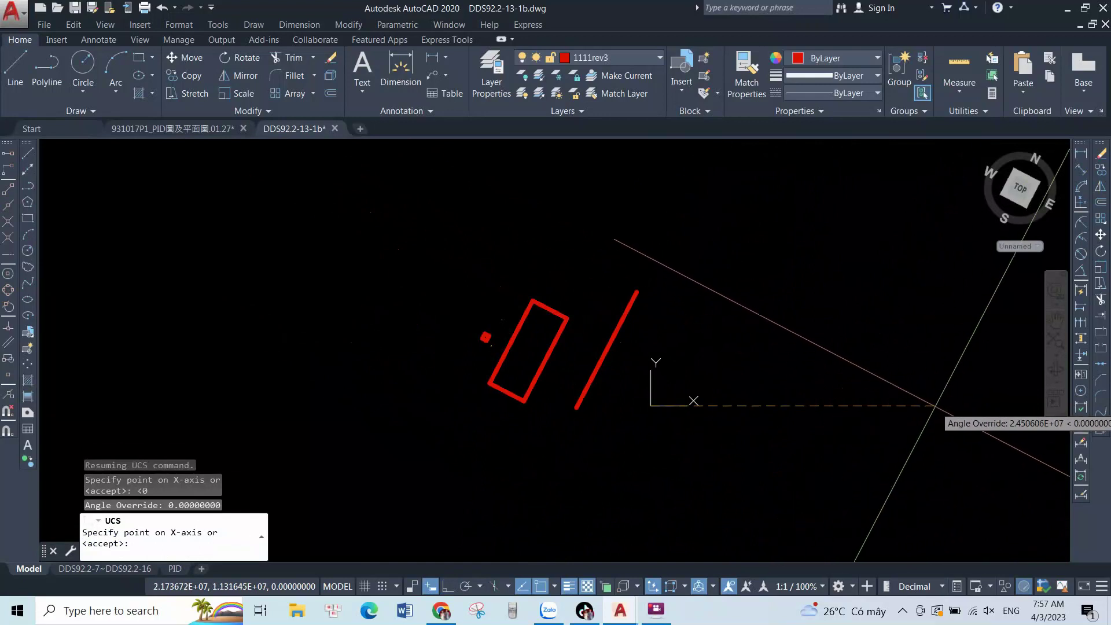
pyautogui.click(935, 405)
pyautogui.write('U')
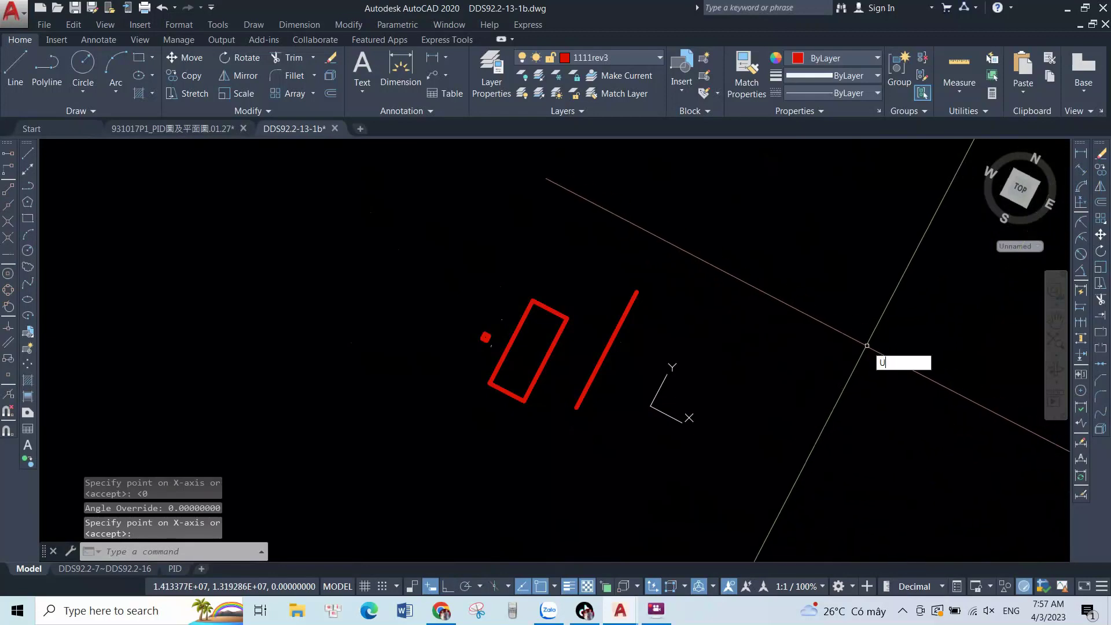
pyautogui.press('Return')
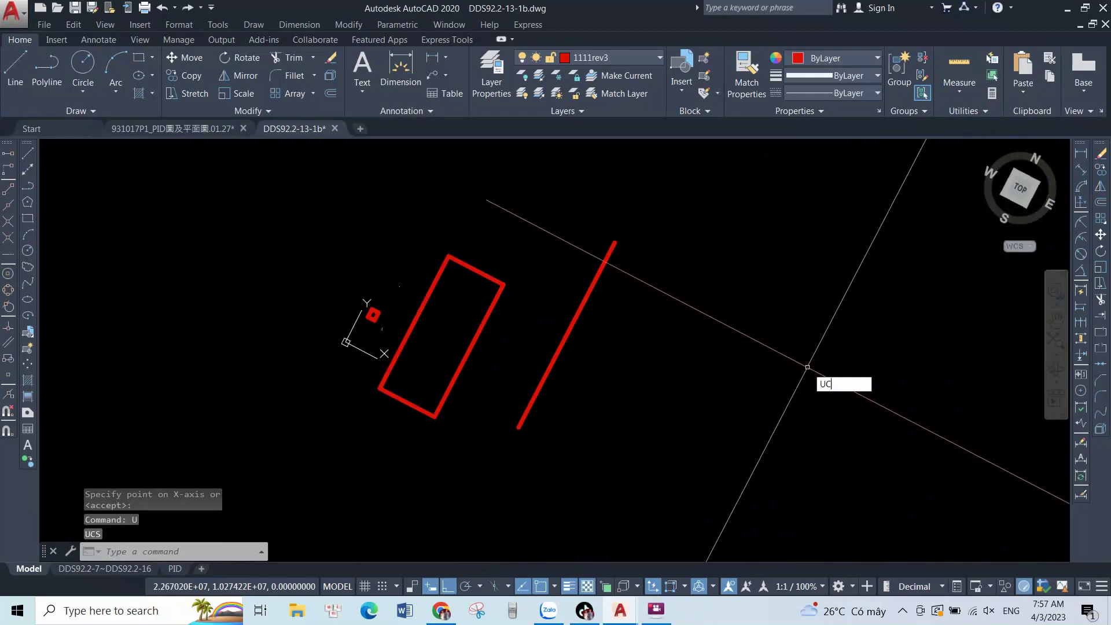
# - Define a new UCS at a picked origin with its X-axis locked at 0°
pyautogui.write('ucs')
pyautogui.press('Return')
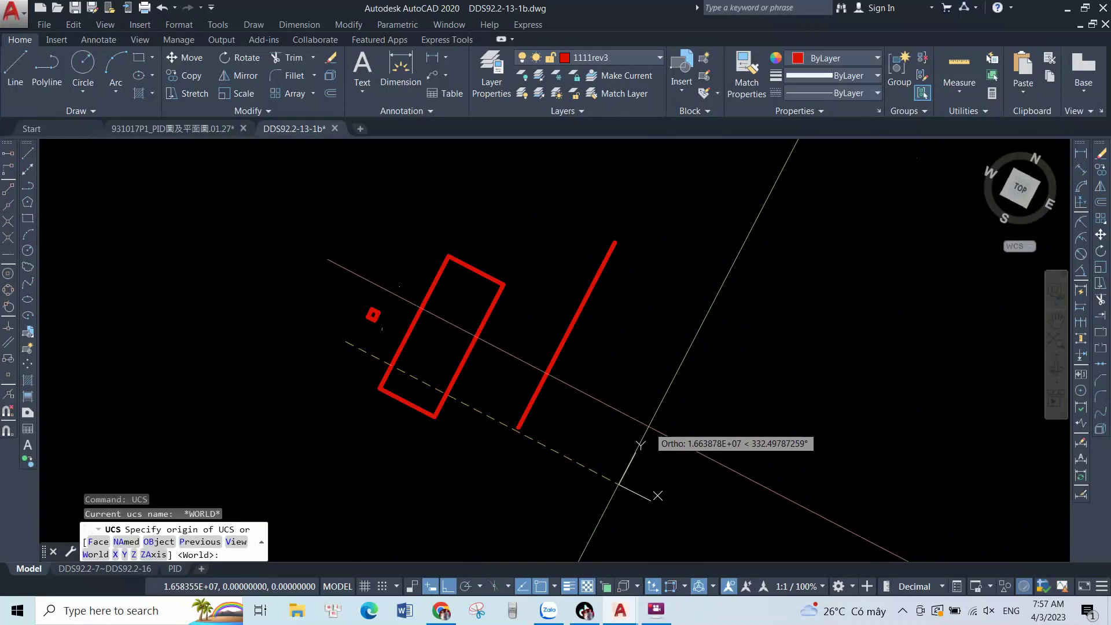
pyautogui.press('F8')
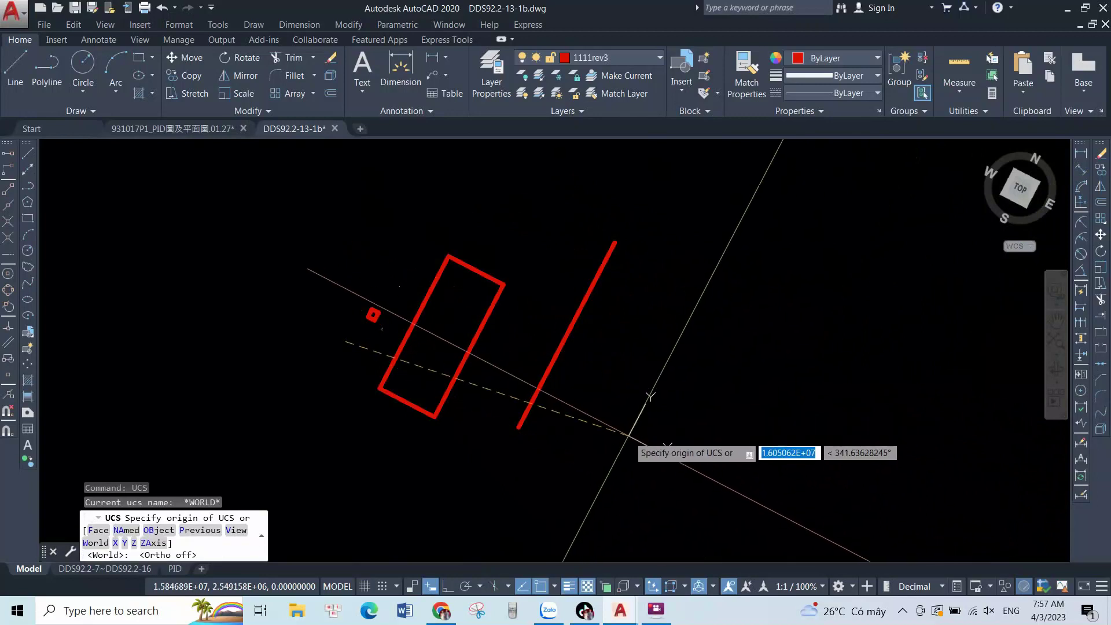
pyautogui.click(628, 435)
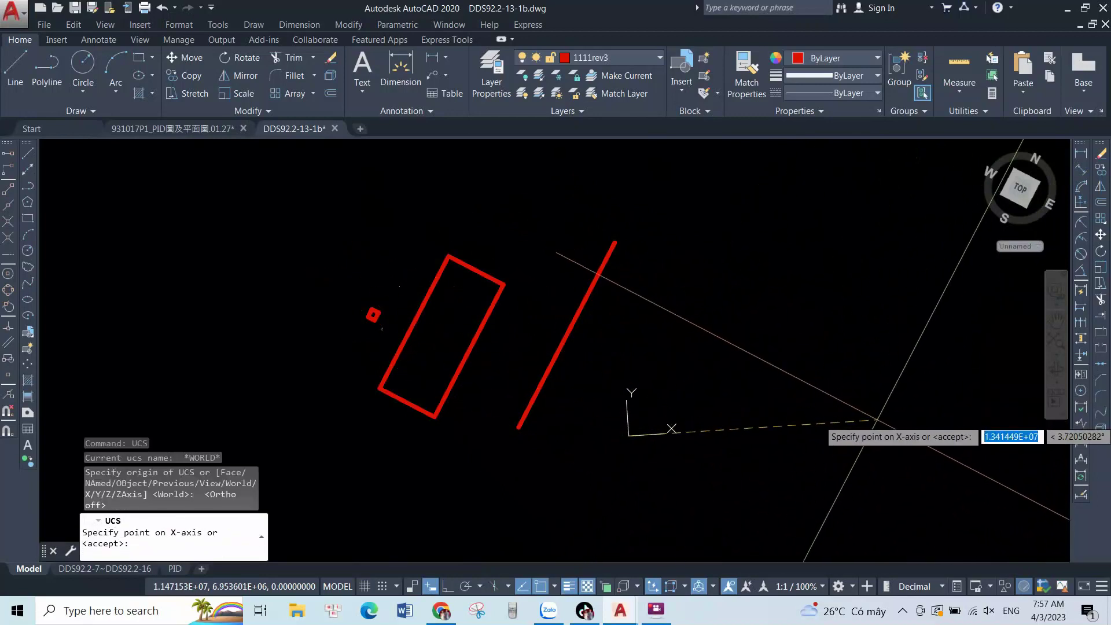
pyautogui.press('F8')
pyautogui.write('<0')
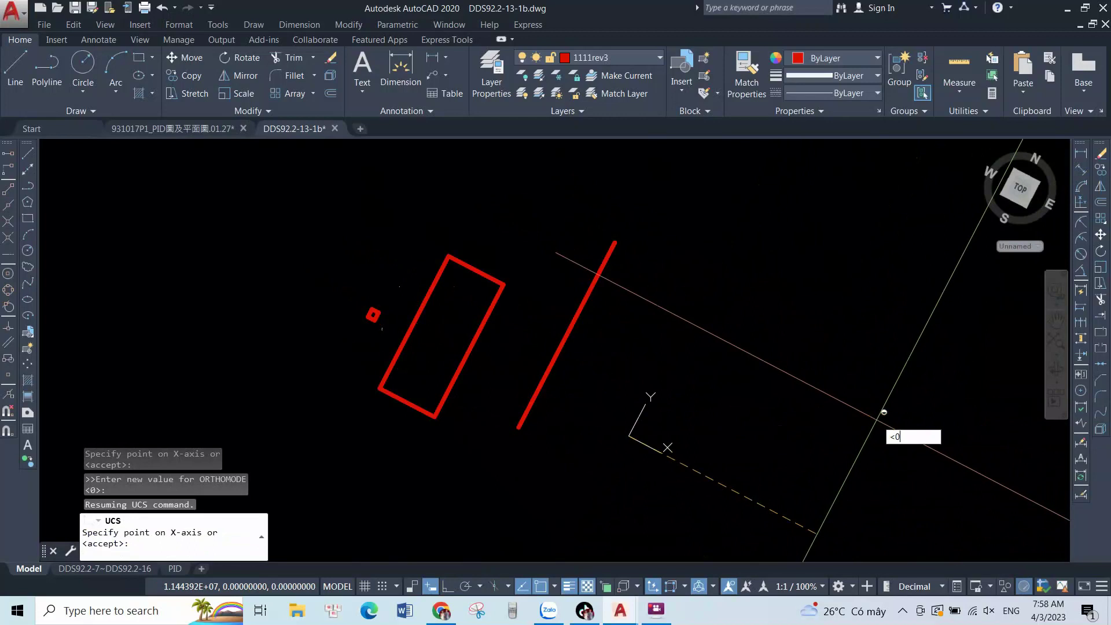
pyautogui.press('Return')
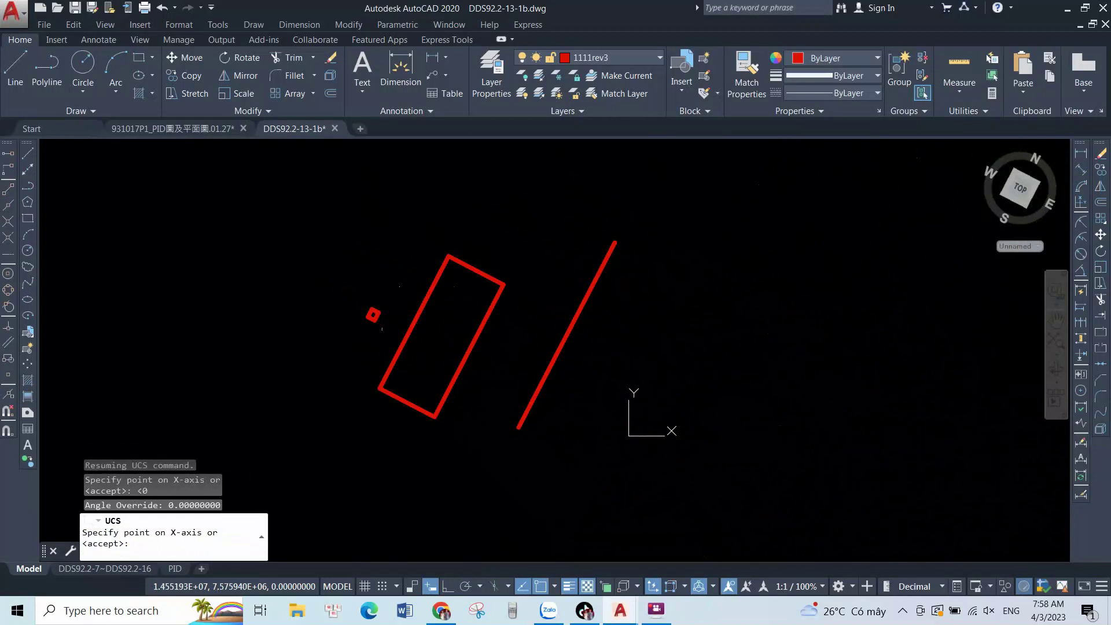
pyautogui.click(863, 454)
pyautogui.click(875, 351)
pyautogui.write('P')
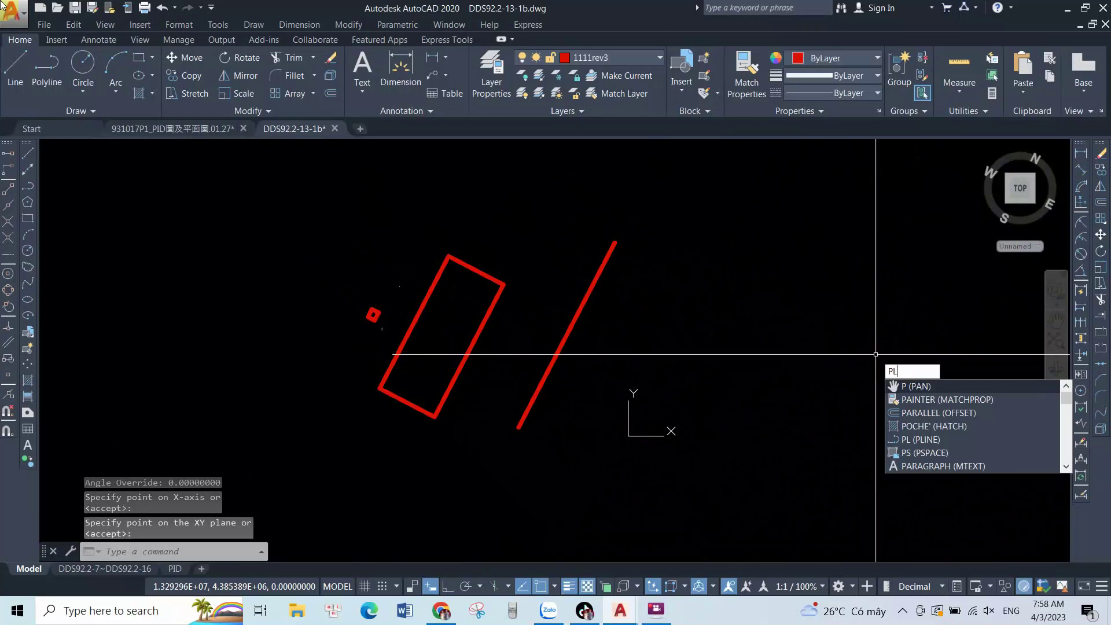
# - Switch to the PLAN view of the current UCS and zoom out
pyautogui.write('LAN')
pyautogui.press('Return')
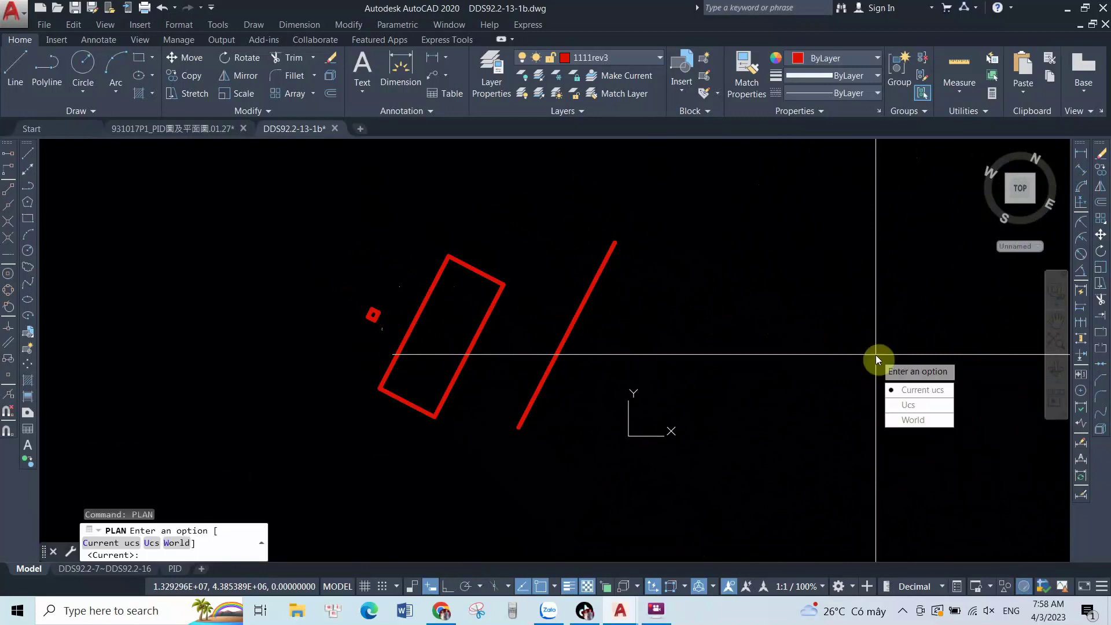
pyautogui.press('Return')
pyautogui.scroll(-3, 577, 335)
pyautogui.scroll(-2, 713, 368)
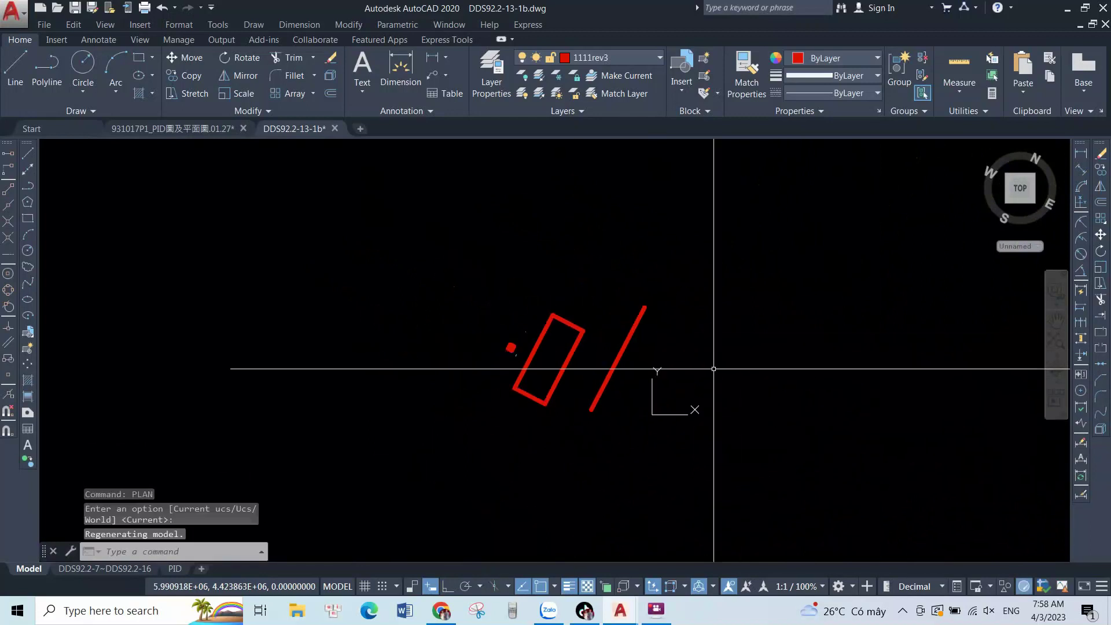
# - Draw an upright rectangle from two picked corners right of the tilted rectangle and line
pyautogui.write('REC')
pyautogui.press('Return')
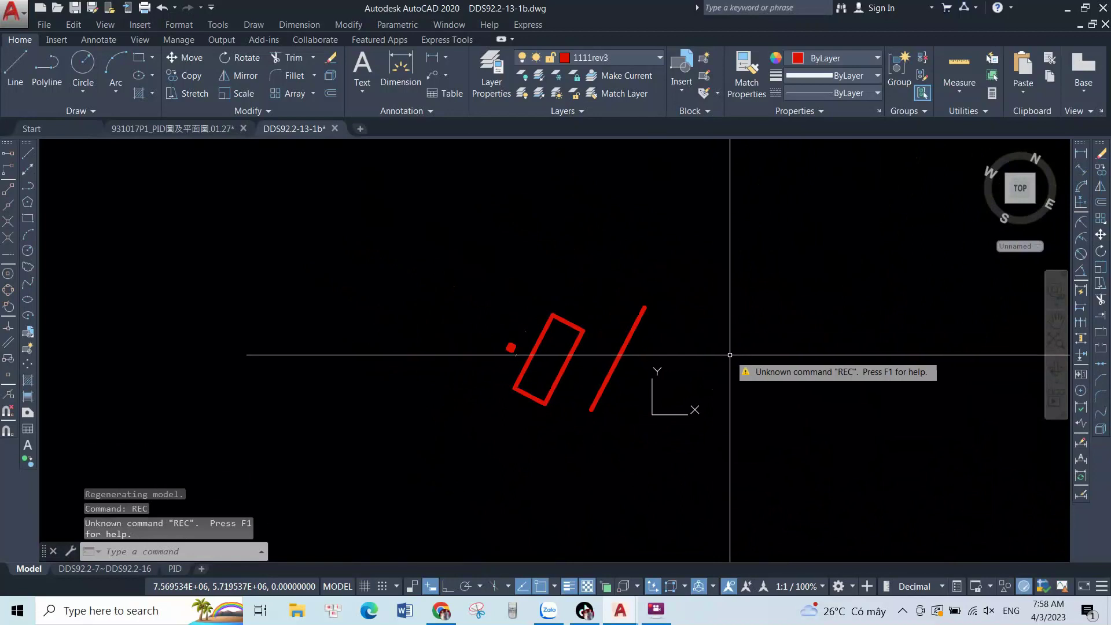
pyautogui.press('Escape')
pyautogui.write('REC')
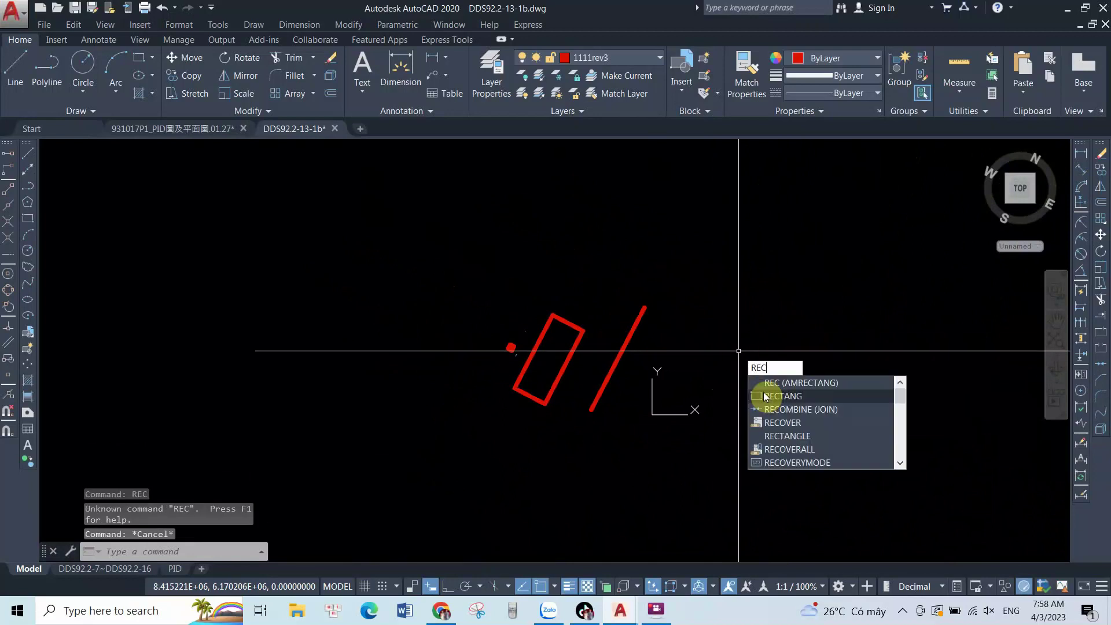
pyautogui.press('Down')
pyautogui.press('Return')
pyautogui.click(744, 300)
pyautogui.click(848, 439)
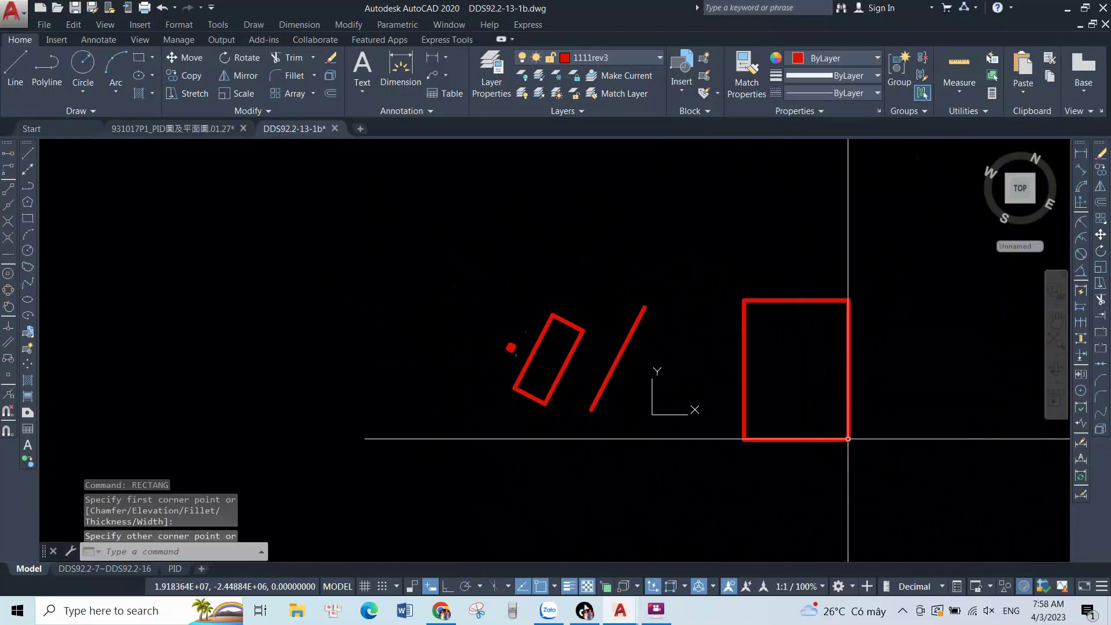
pyautogui.scroll(-3, 268, 173)
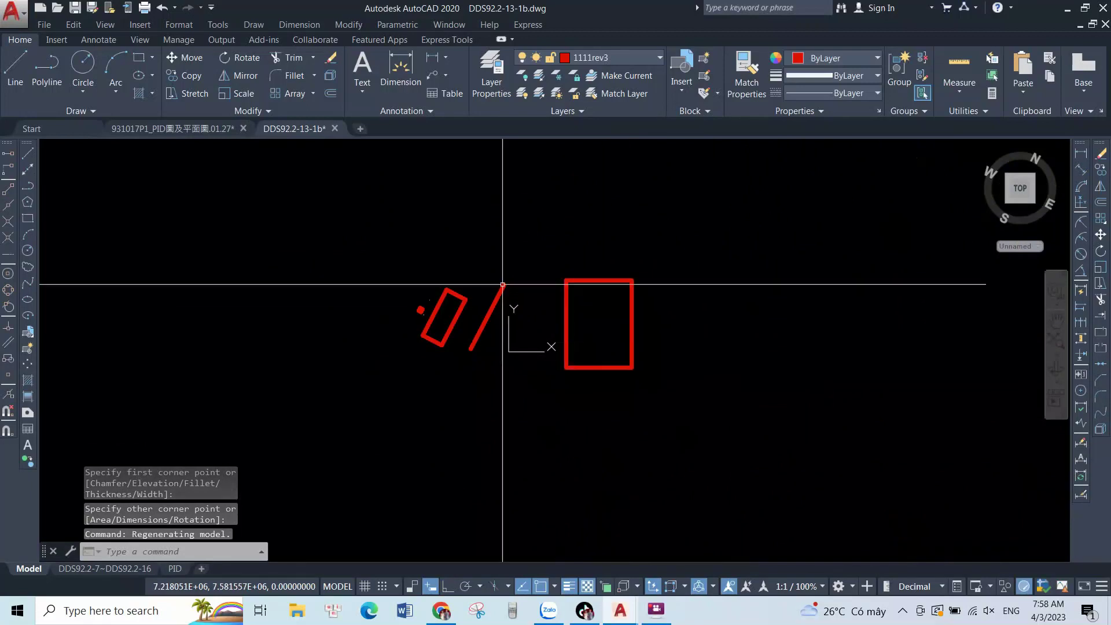
pyautogui.scroll(2, 639, 322)
pyautogui.scroll(2, 639, 323)
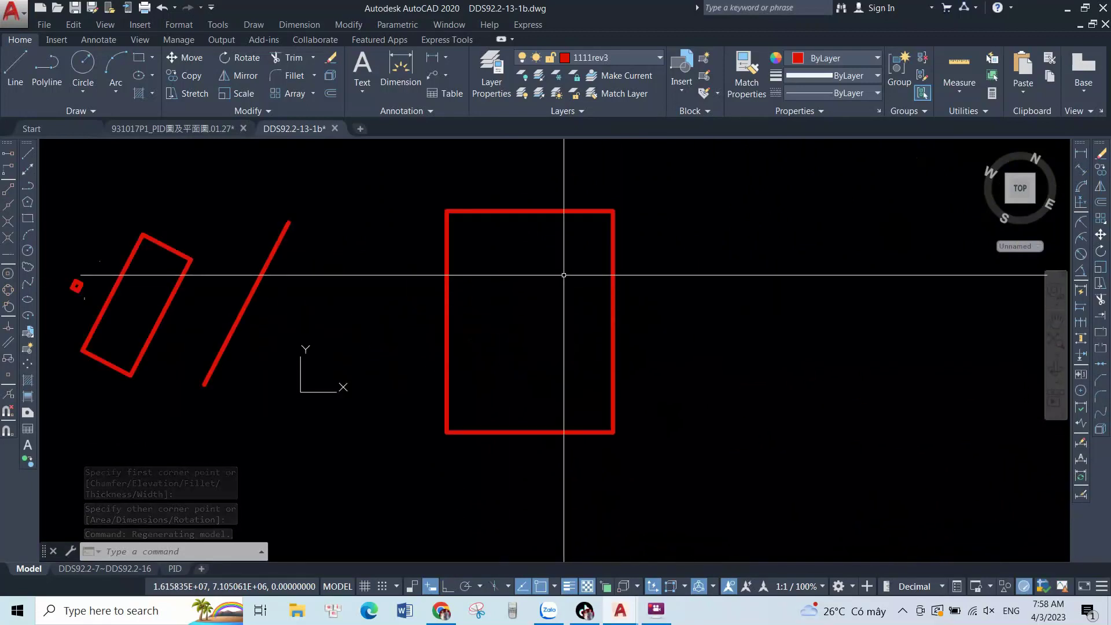
pyautogui.scroll(-4, 564, 302)
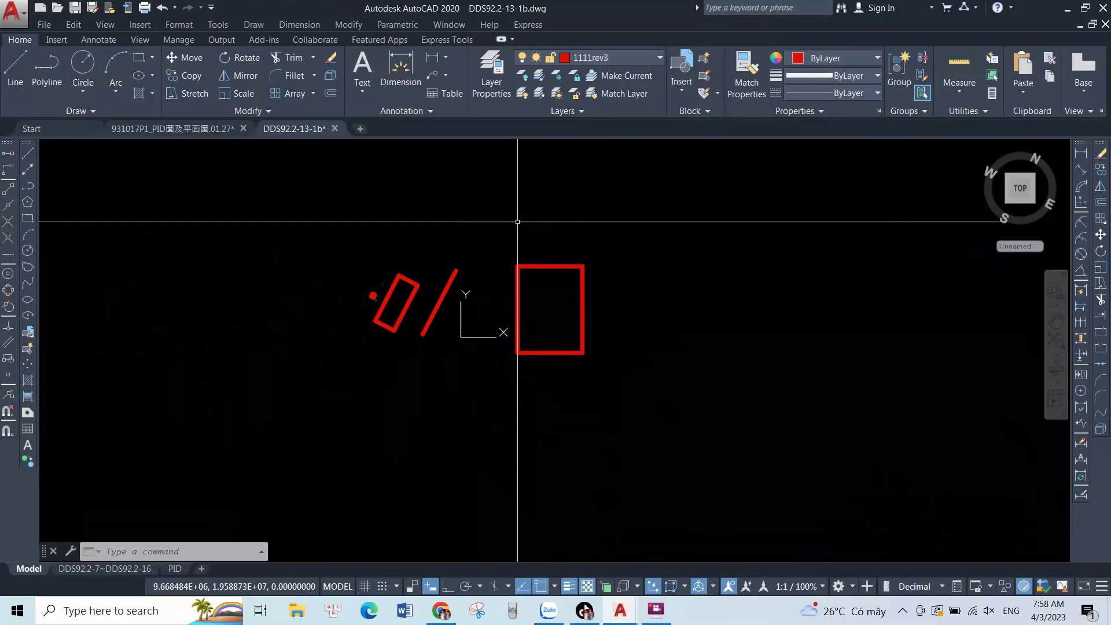